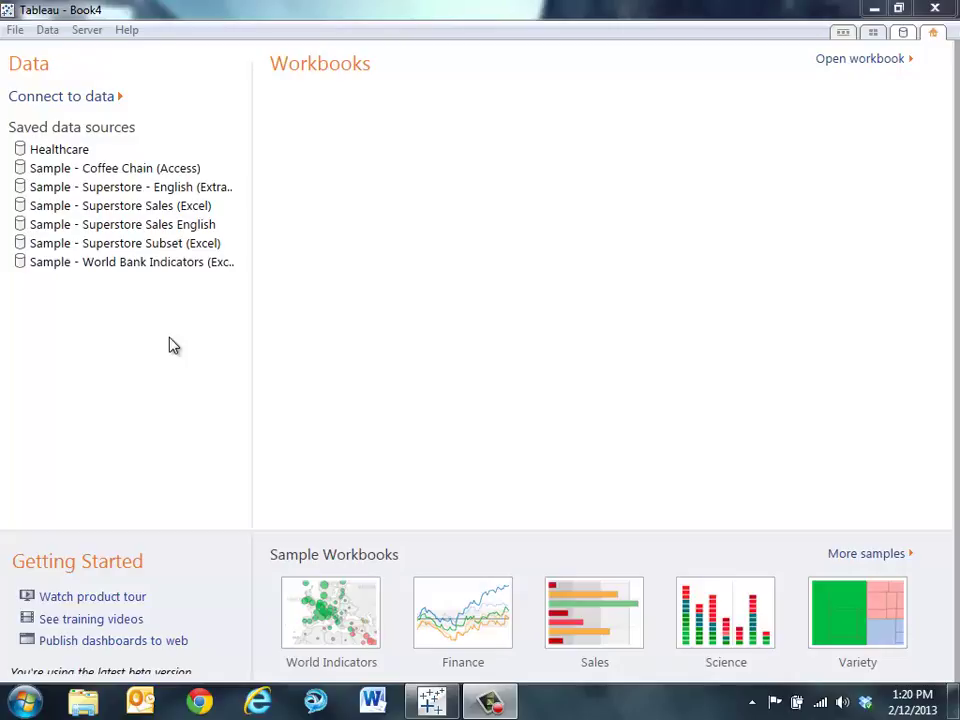
Step: Connect to the saved data source Sample - Superstore Sales (Excel) and look over its data source options
{"action": "left_click", "coordinate": [140, 207]}
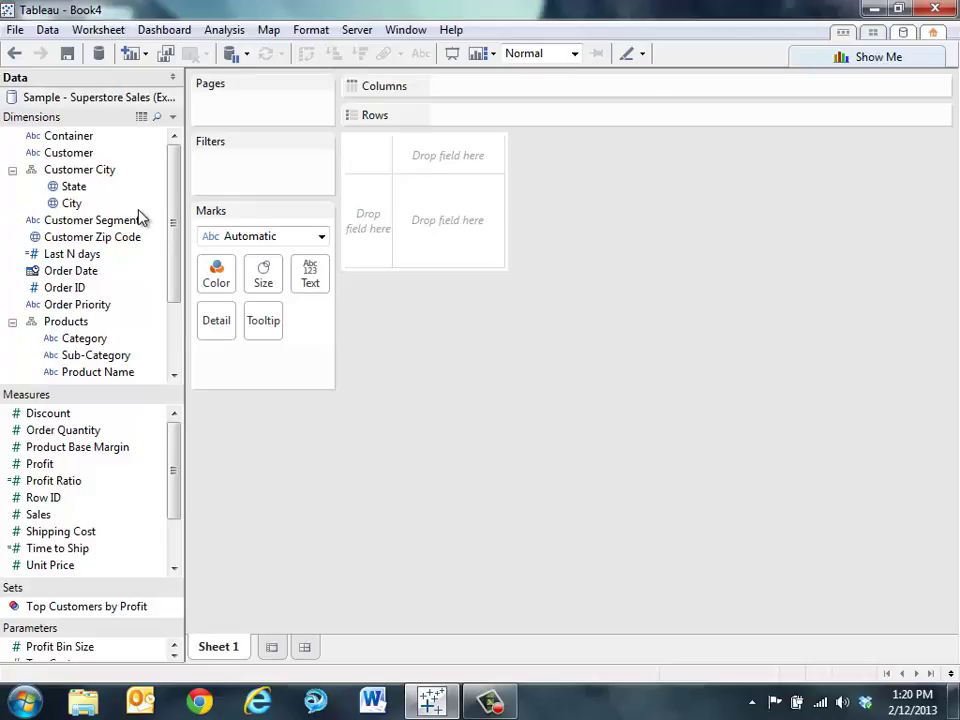
{"action": "right_click", "coordinate": [108, 105]}
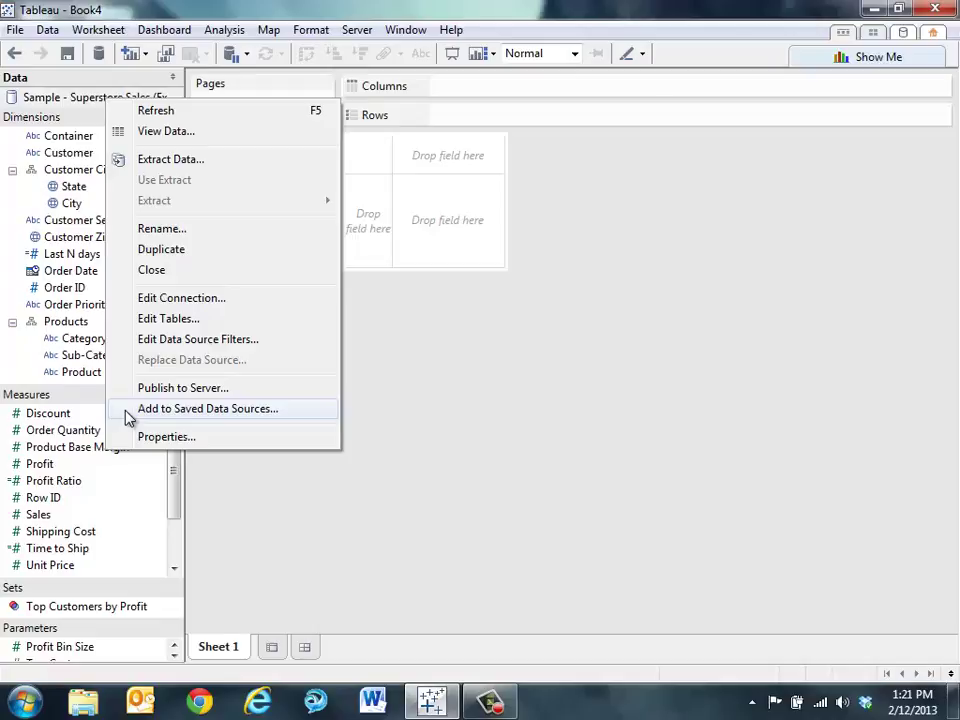
{"action": "left_click", "coordinate": [92, 395]}
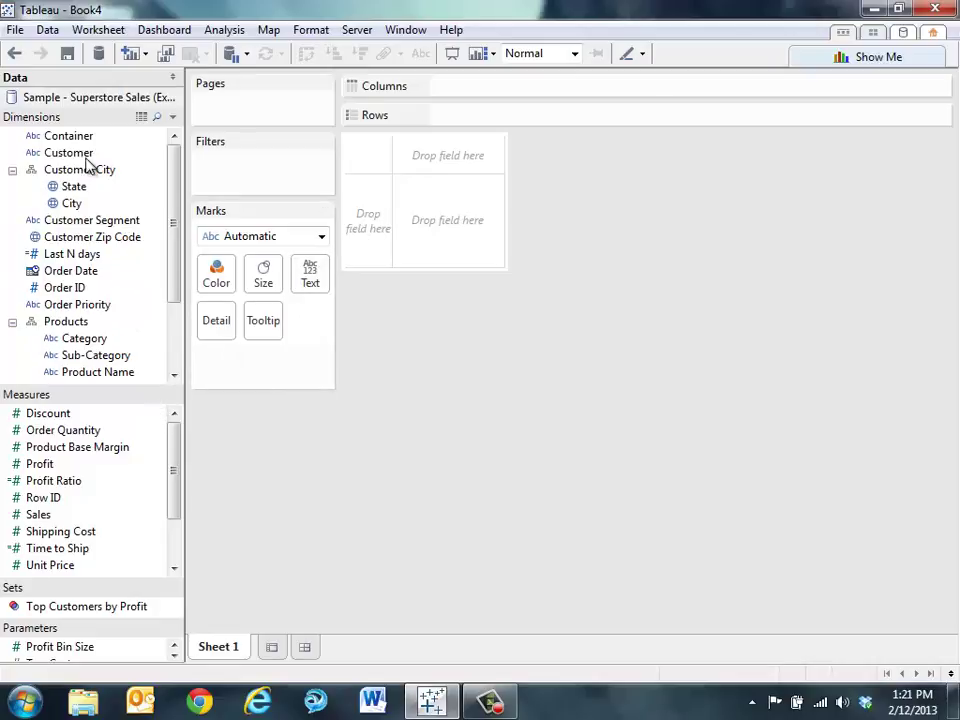
Step: Build a bar chart with Customer on Rows and the sum of Sales on Columns
{"action": "left_click_drag", "start_coordinate": [82, 153], "coordinate": [360, 235]}
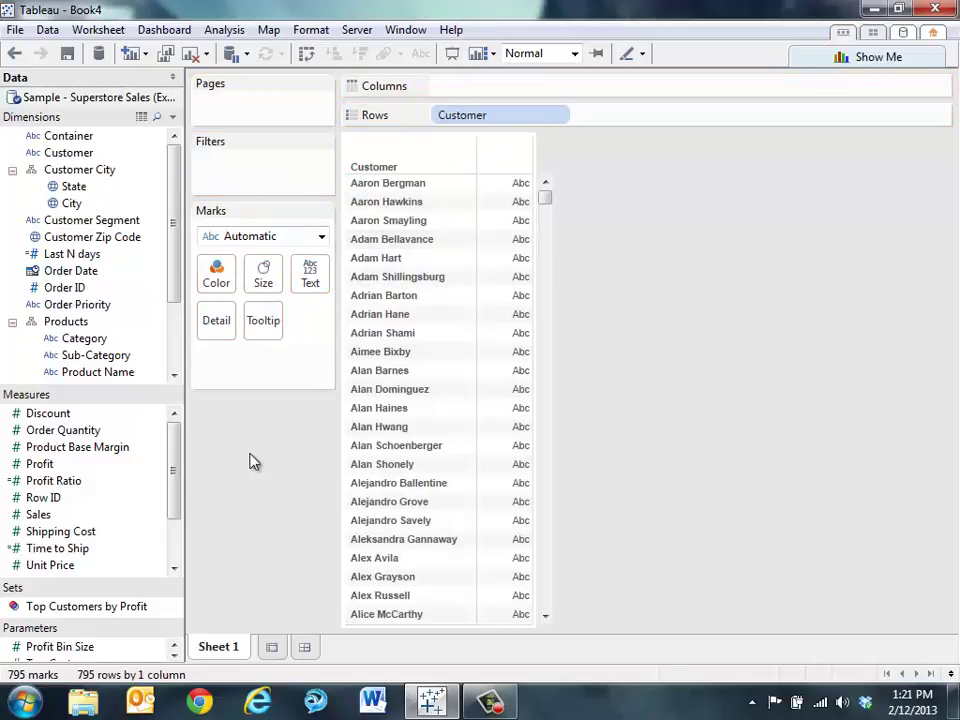
{"action": "left_click_drag", "start_coordinate": [40, 514], "coordinate": [520, 170]}
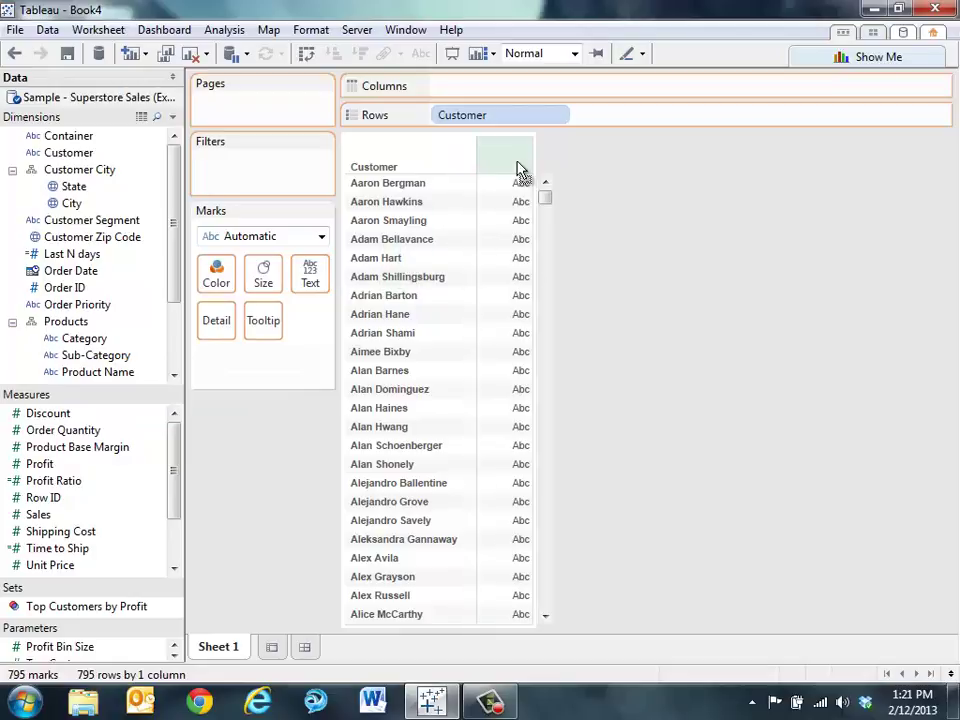
{"action": "left_click_drag", "start_coordinate": [518, 168], "coordinate": [518, 168]}
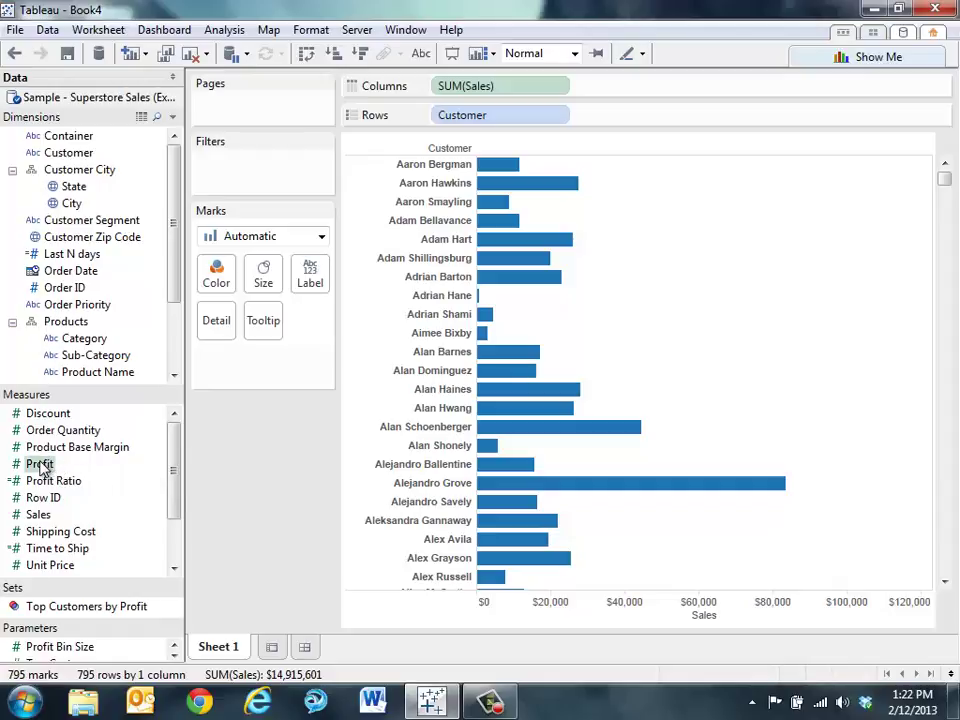
Step: Try Profit as the colour of the Sales bars and as a measure beside Customer on Rows, undoing each placement
{"action": "left_click_drag", "start_coordinate": [40, 467], "coordinate": [686, 358]}
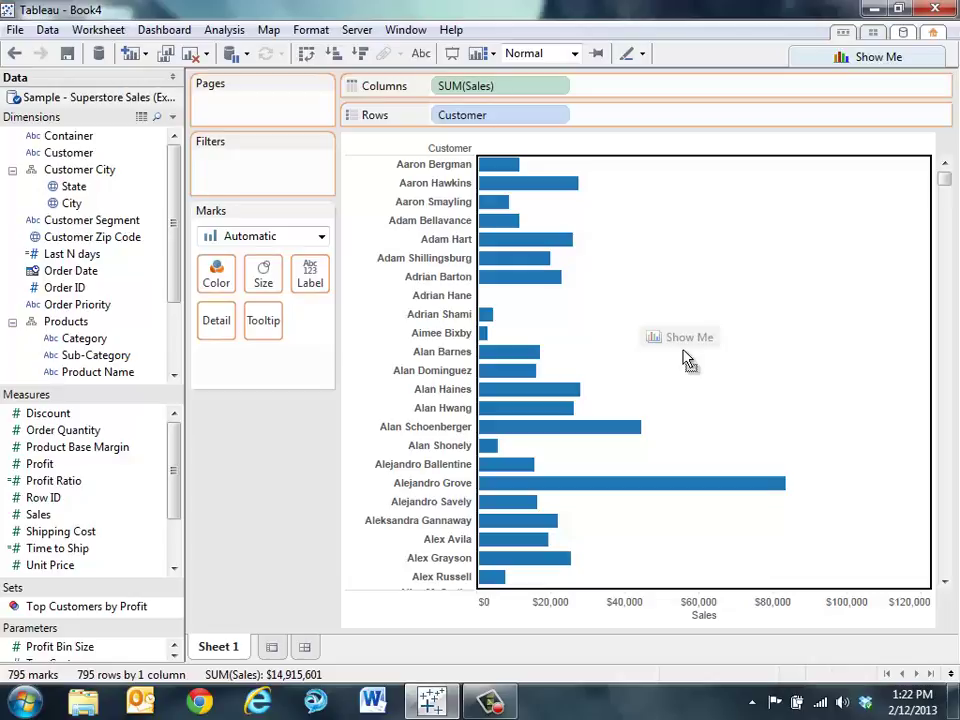
{"action": "left_click_drag", "start_coordinate": [686, 360], "coordinate": [686, 358]}
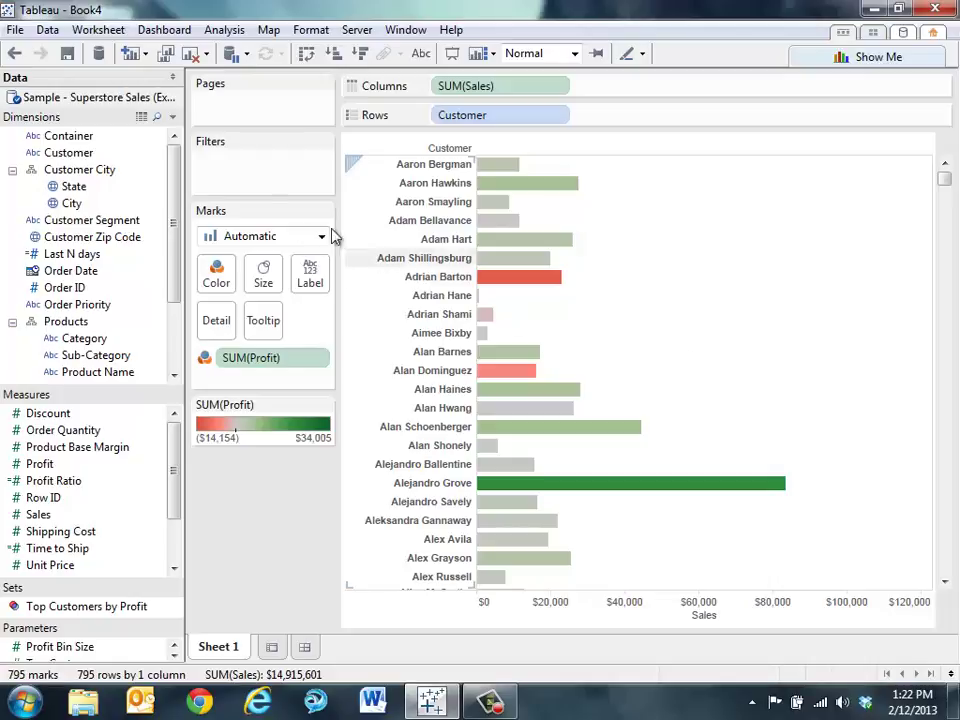
{"action": "left_click", "coordinate": [15, 54]}
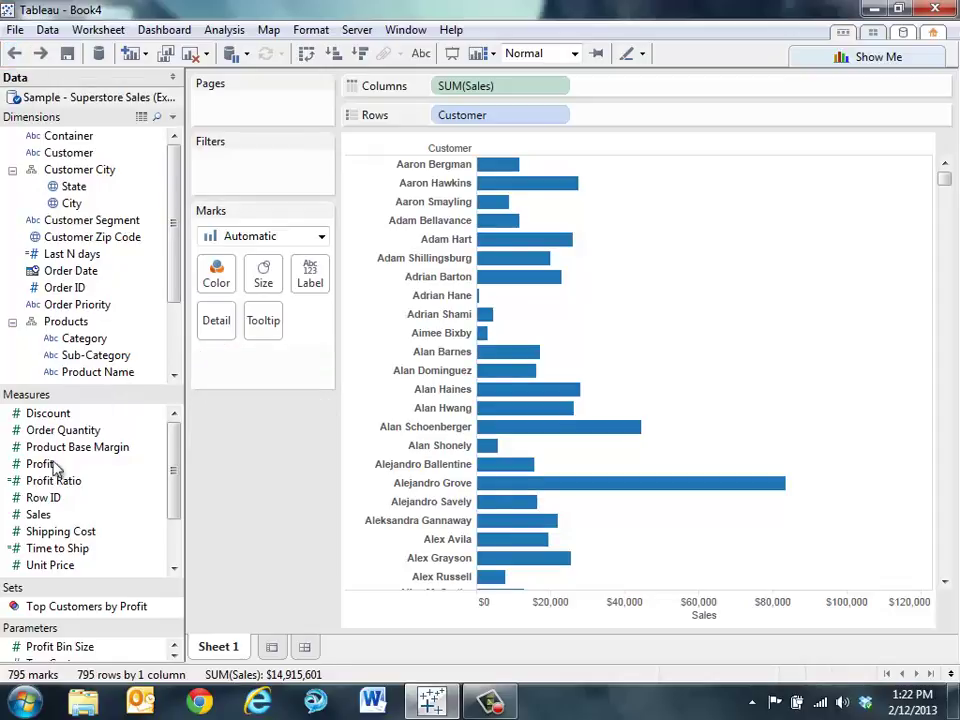
{"action": "left_click_drag", "start_coordinate": [50, 468], "coordinate": [470, 372]}
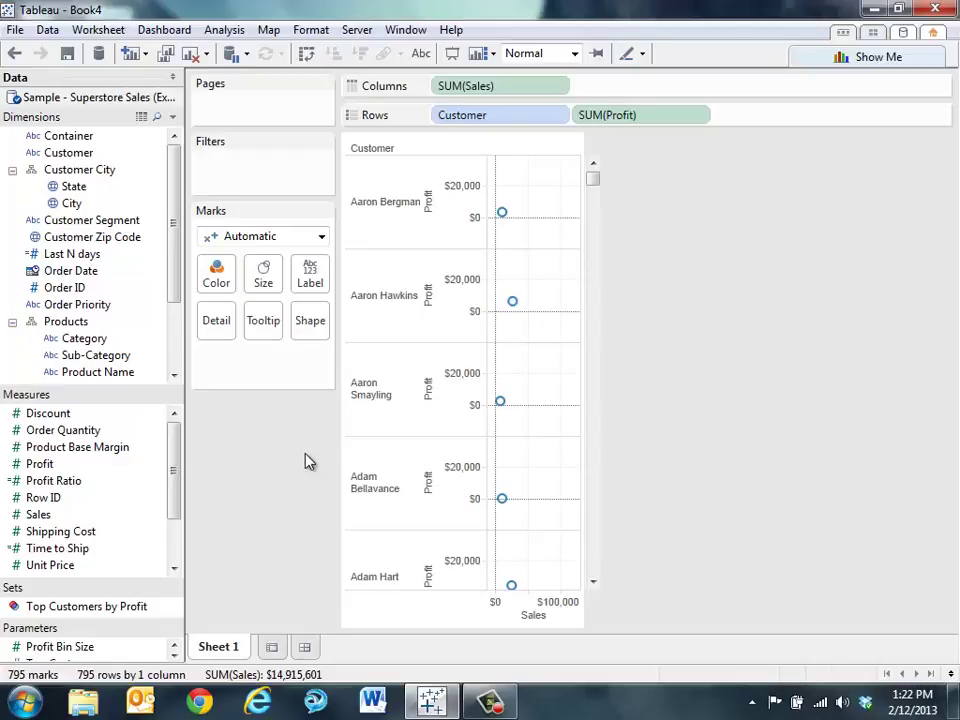
{"action": "left_click", "coordinate": [14, 53]}
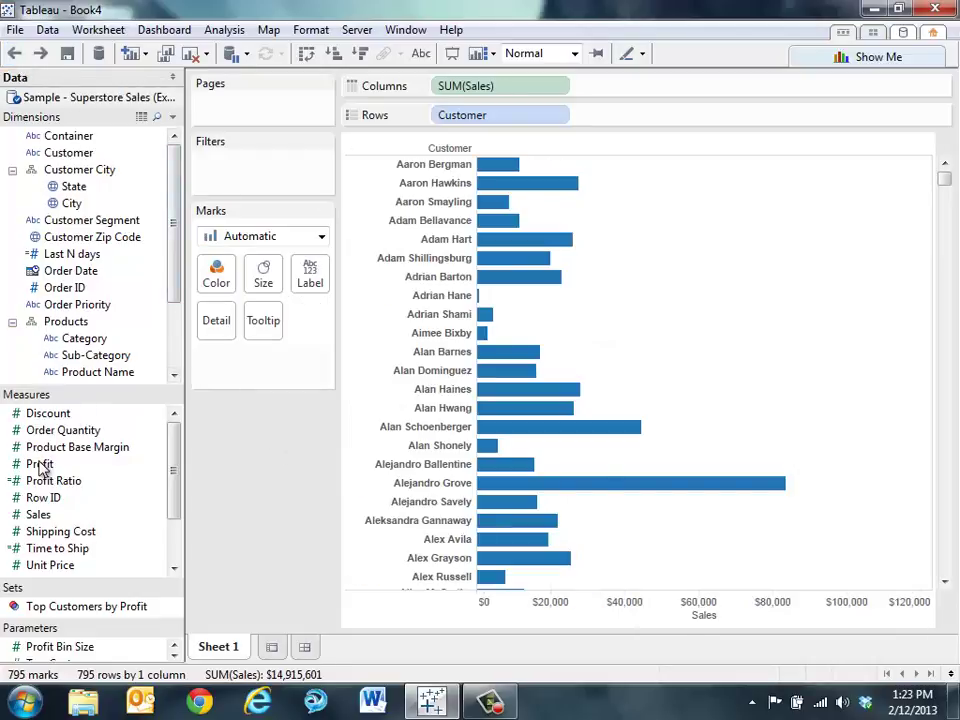
Step: Try combining Profit with Sales on one shared axis, then undo the combination
{"action": "left_click_drag", "start_coordinate": [72, 476], "coordinate": [487, 620]}
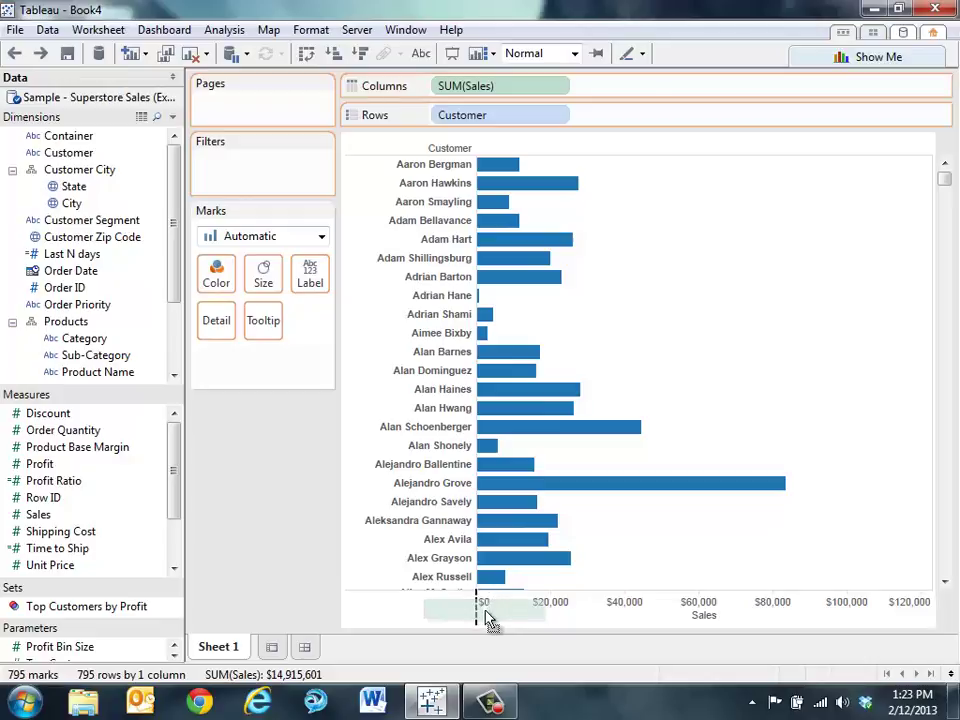
{"action": "left_click_drag", "start_coordinate": [487, 620], "coordinate": [487, 620]}
{"action": "left_click_drag", "start_coordinate": [487, 620], "coordinate": [644, 612]}
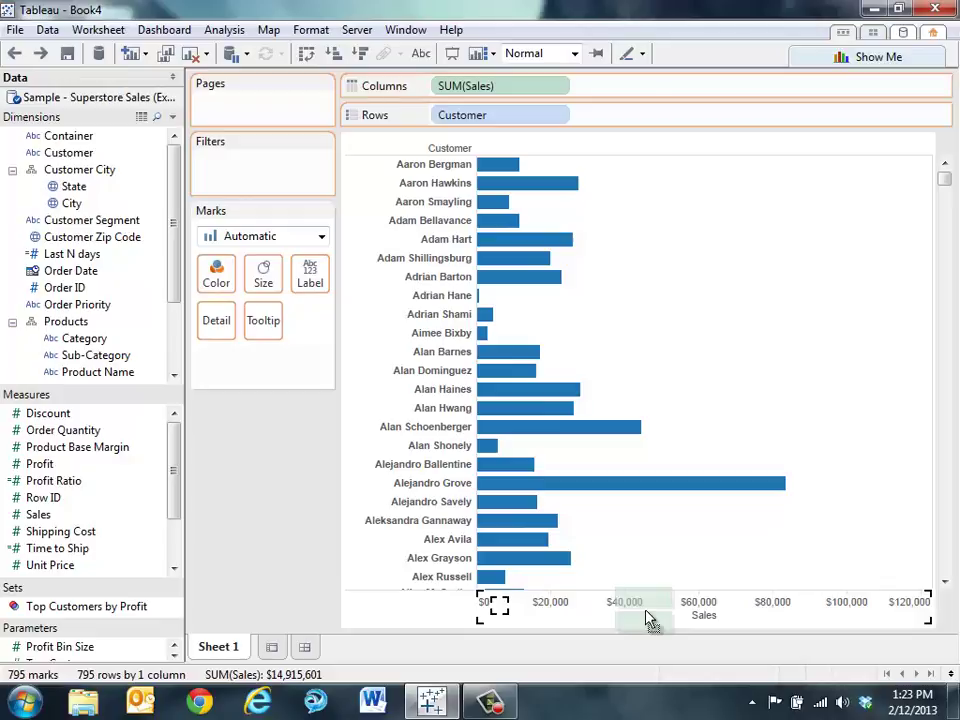
{"action": "left_click_drag", "start_coordinate": [647, 620], "coordinate": [647, 620]}
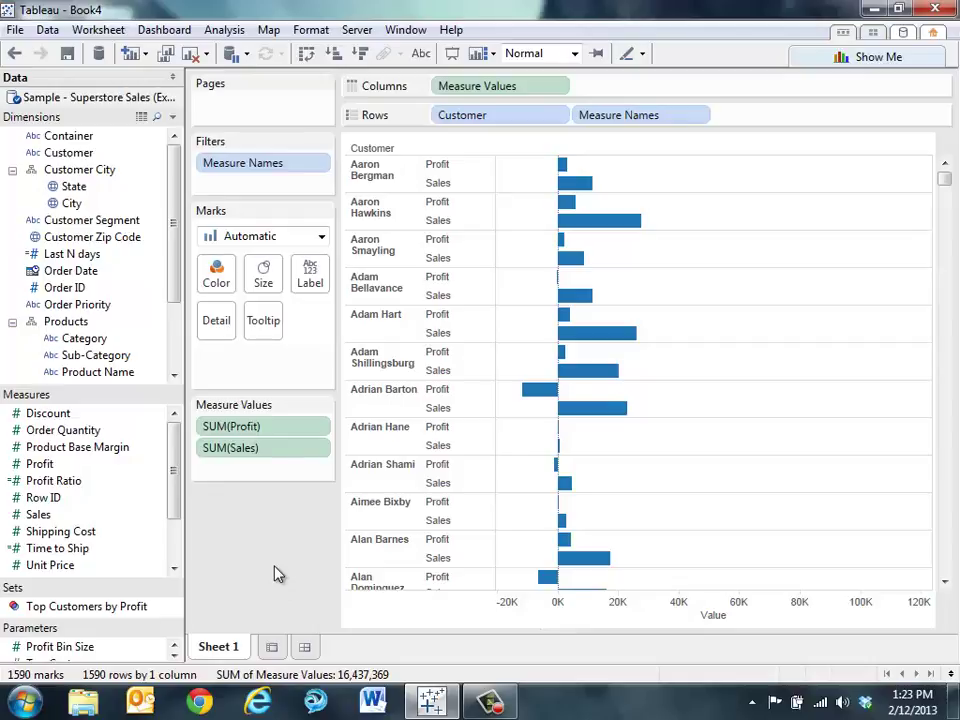
{"action": "left_click", "coordinate": [14, 54]}
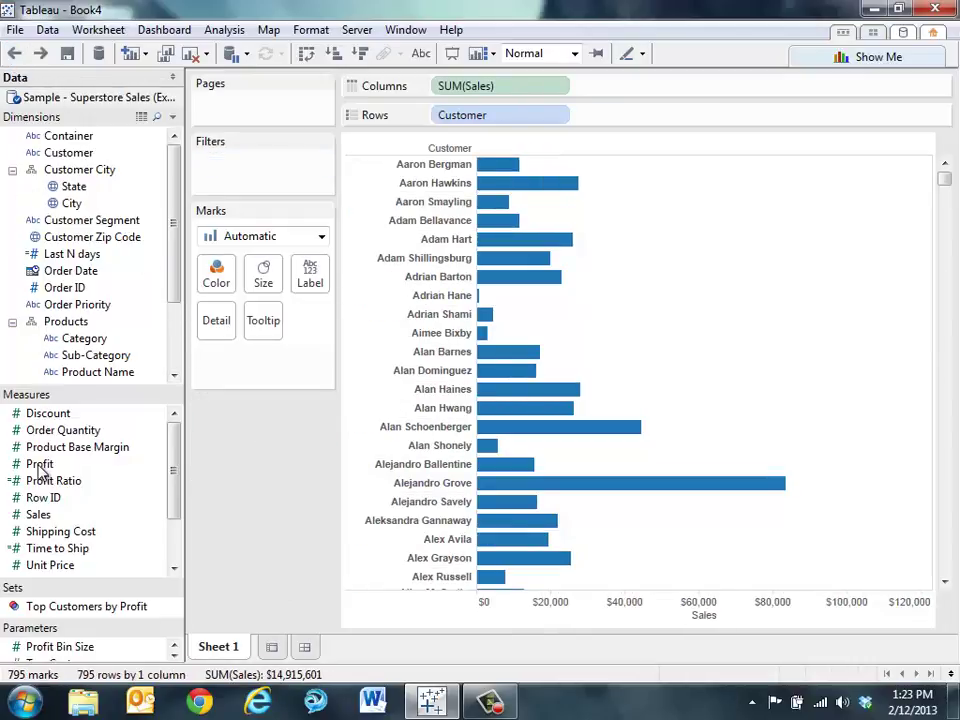
Step: Try Profit on its own axis beside Sales with the two axes swapped, then undo both changes
{"action": "left_click_drag", "start_coordinate": [58, 470], "coordinate": [927, 620]}
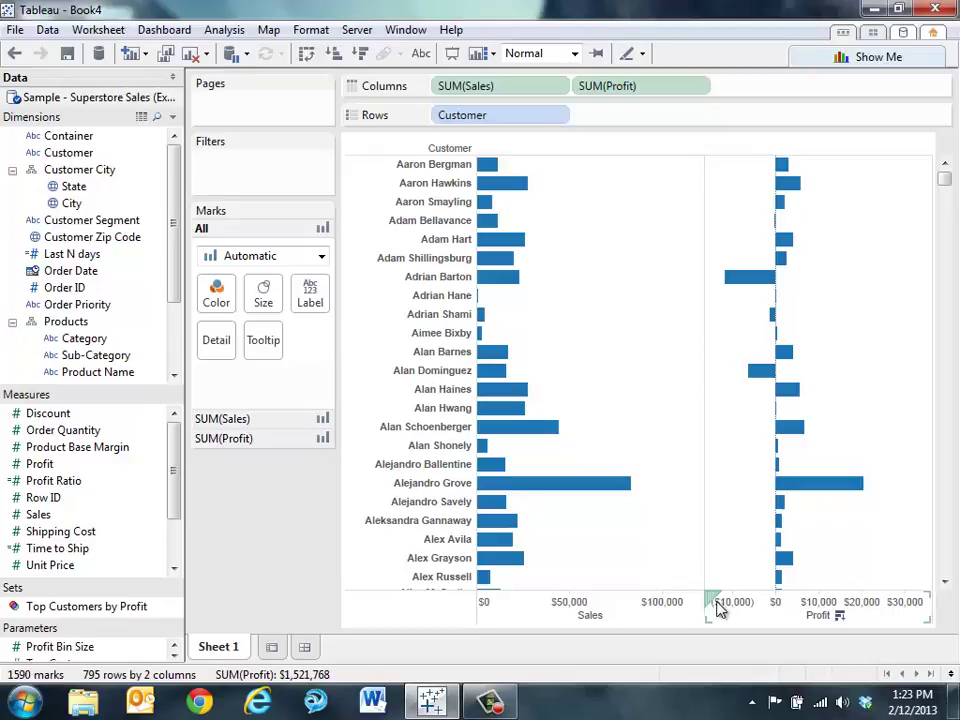
{"action": "left_click_drag", "start_coordinate": [711, 597], "coordinate": [482, 610]}
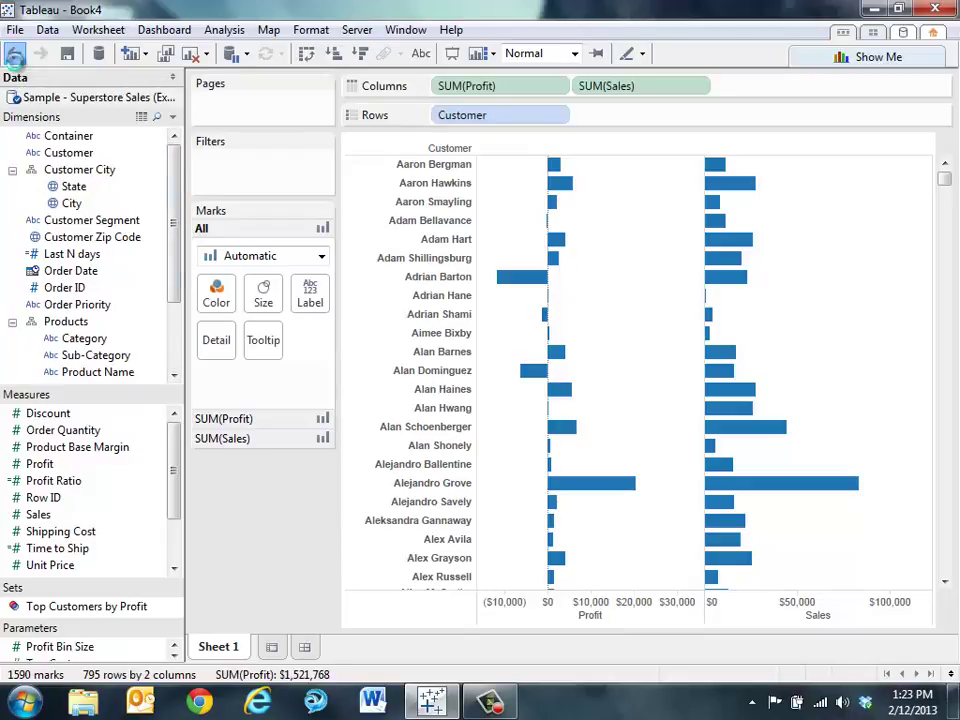
{"action": "left_click", "coordinate": [15, 57]}
{"action": "left_click", "coordinate": [15, 57]}
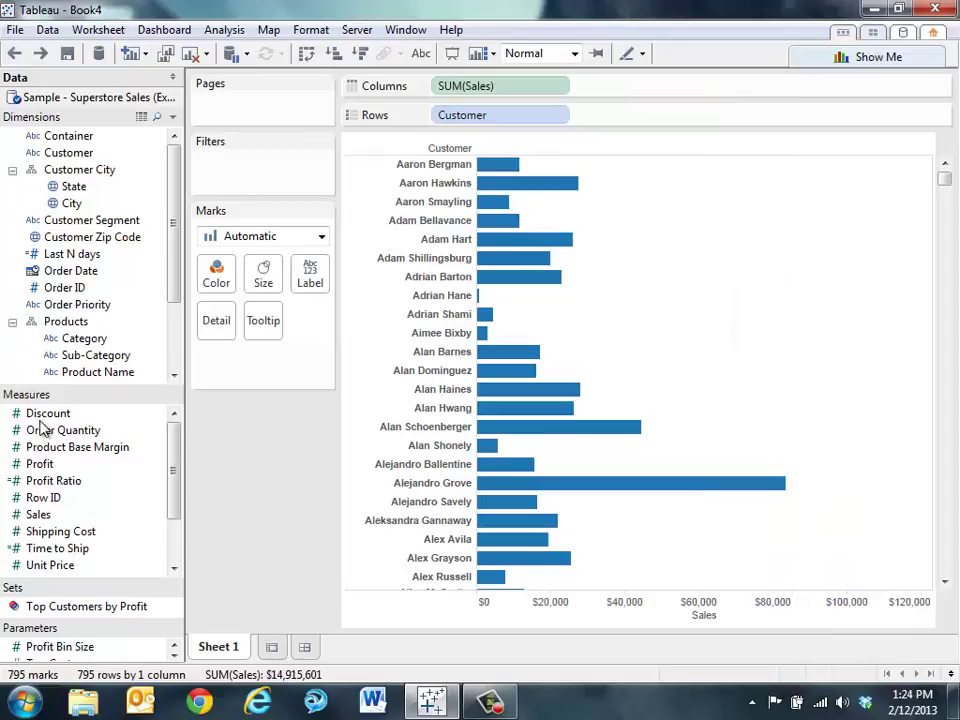
Step: Try Profit as a dual axis opposite the Sales axis, then undo it
{"action": "left_click_drag", "start_coordinate": [40, 463], "coordinate": [645, 181]}
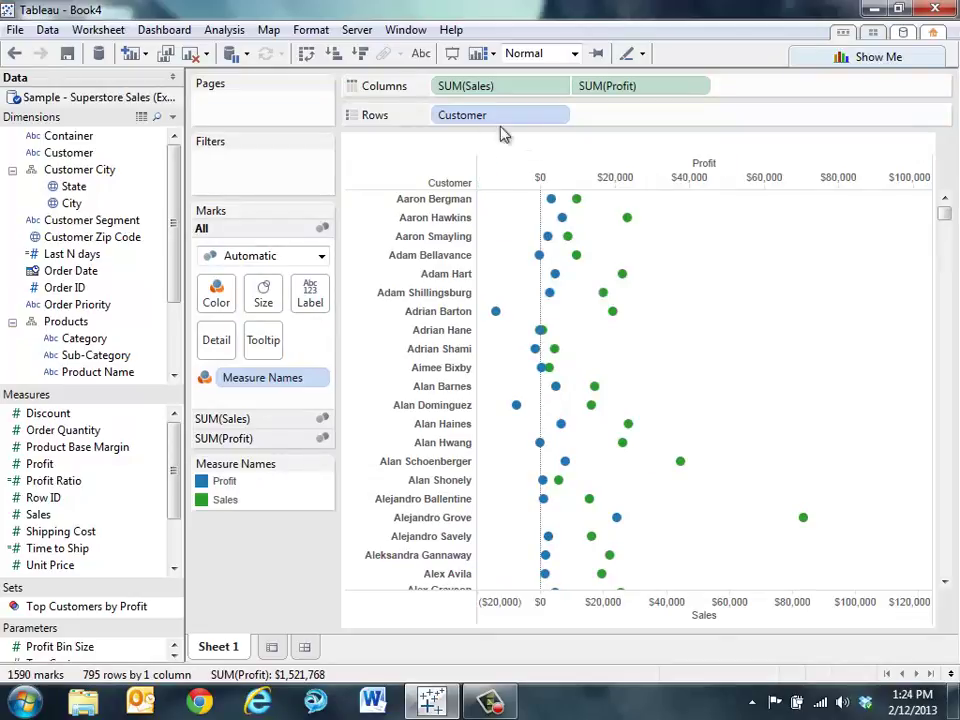
{"action": "left_click", "coordinate": [16, 55]}
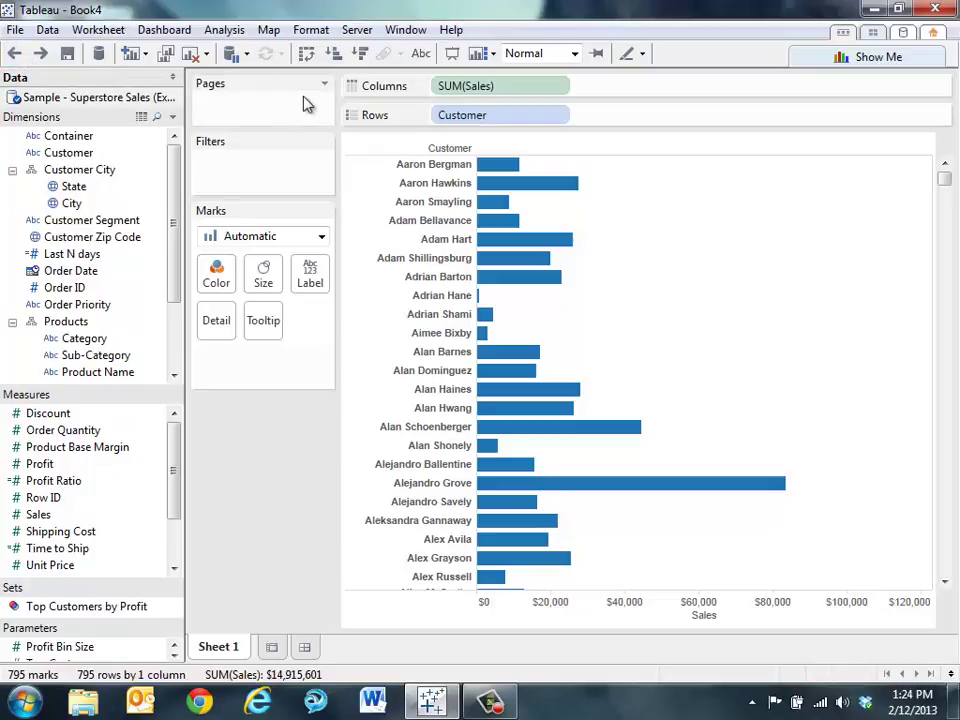
Step: Examine the aggregation choices of the Sales field and the options of the Customer field and its header
{"action": "right_click", "coordinate": [445, 93]}
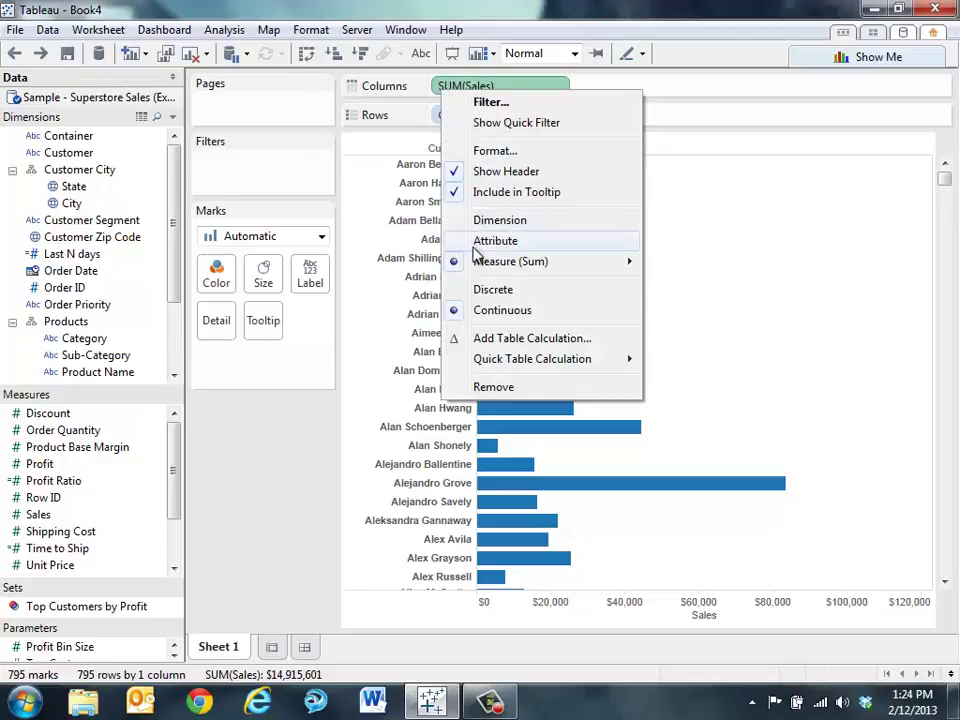
{"action": "mouse_move", "coordinate": [480, 268]}
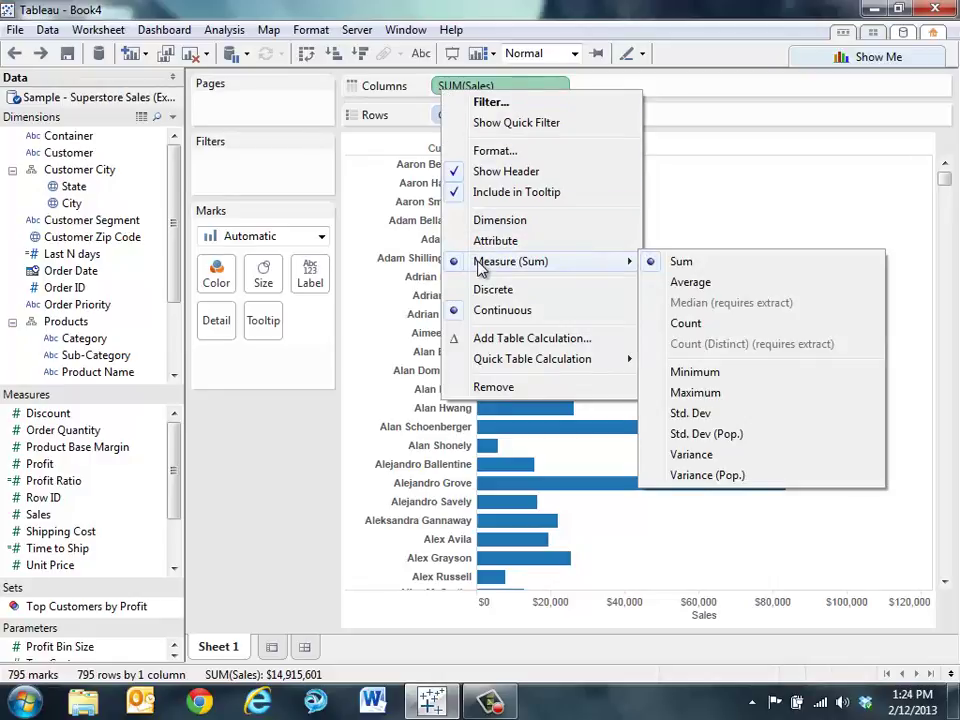
{"action": "left_click", "coordinate": [656, 196]}
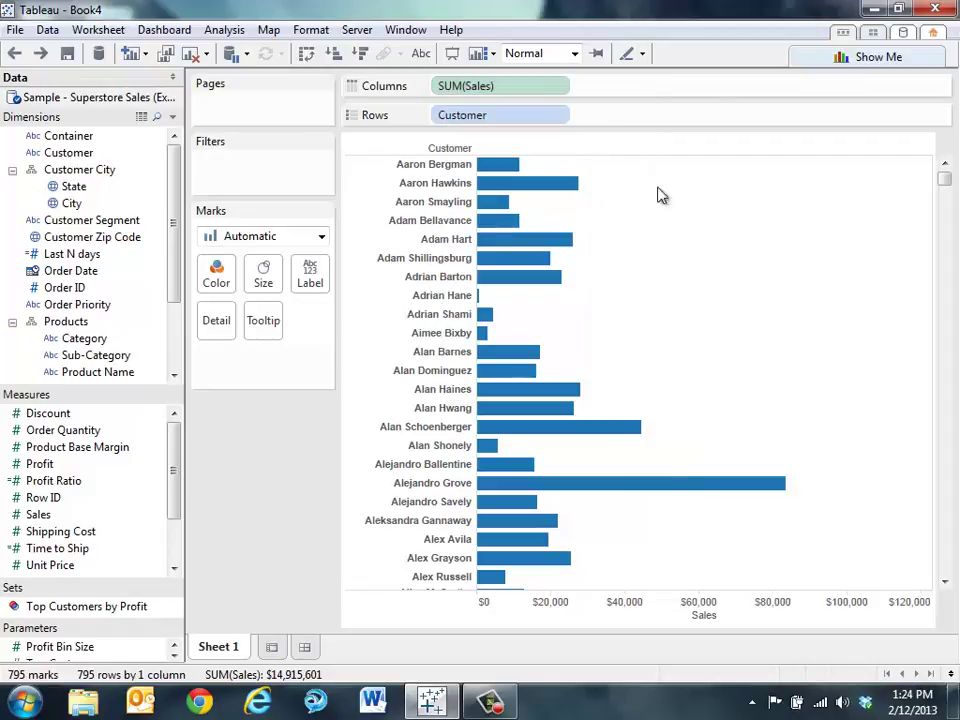
{"action": "right_click", "coordinate": [520, 122]}
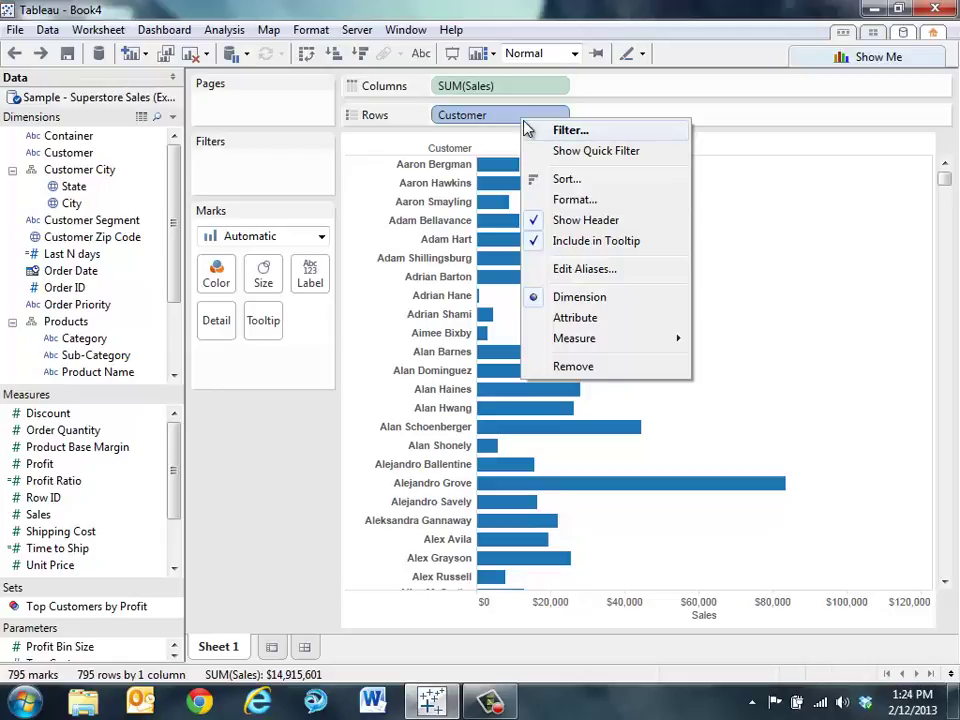
{"action": "right_click", "coordinate": [460, 150]}
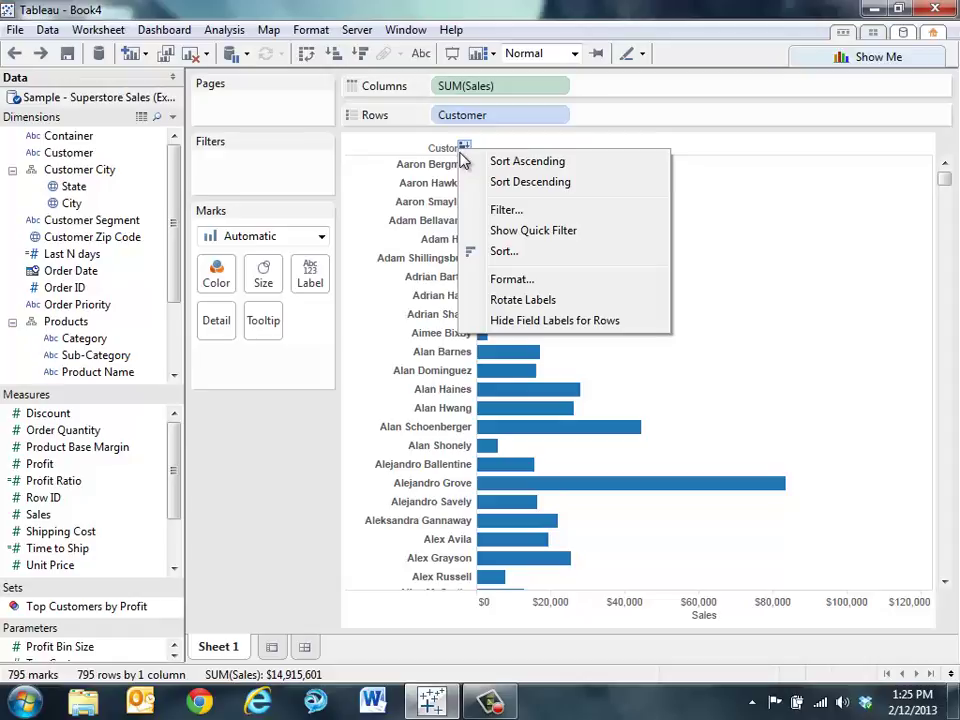
{"action": "left_click", "coordinate": [706, 194]}
Step: Try sorting the customers by Sales in descending and ascending order, then clear the sort
{"action": "mouse_move", "coordinate": [703, 155]}
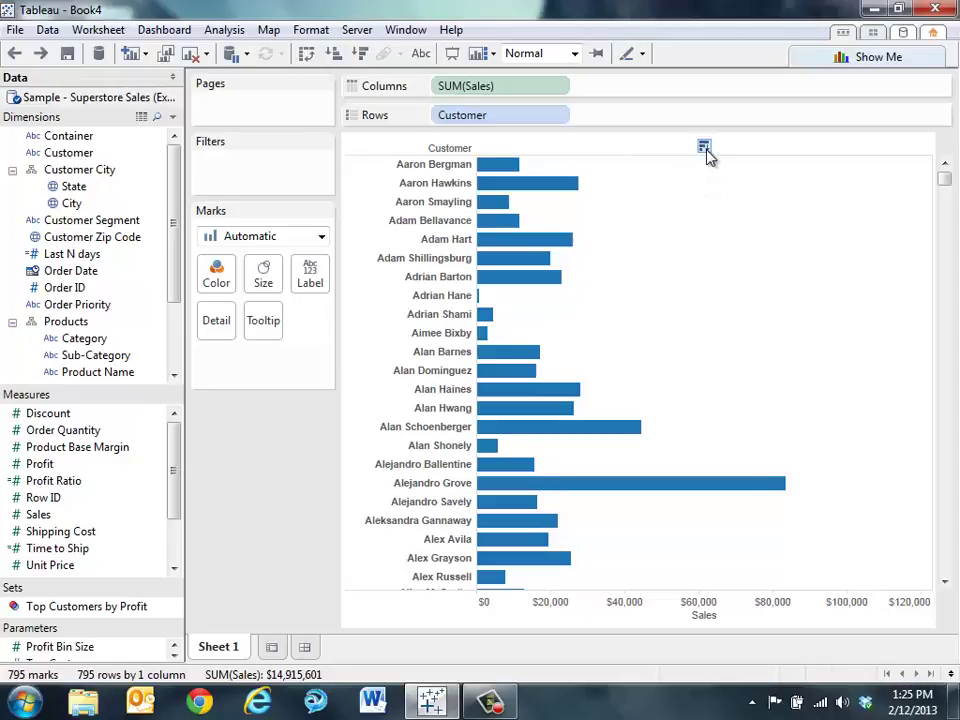
{"action": "left_click", "coordinate": [704, 148]}
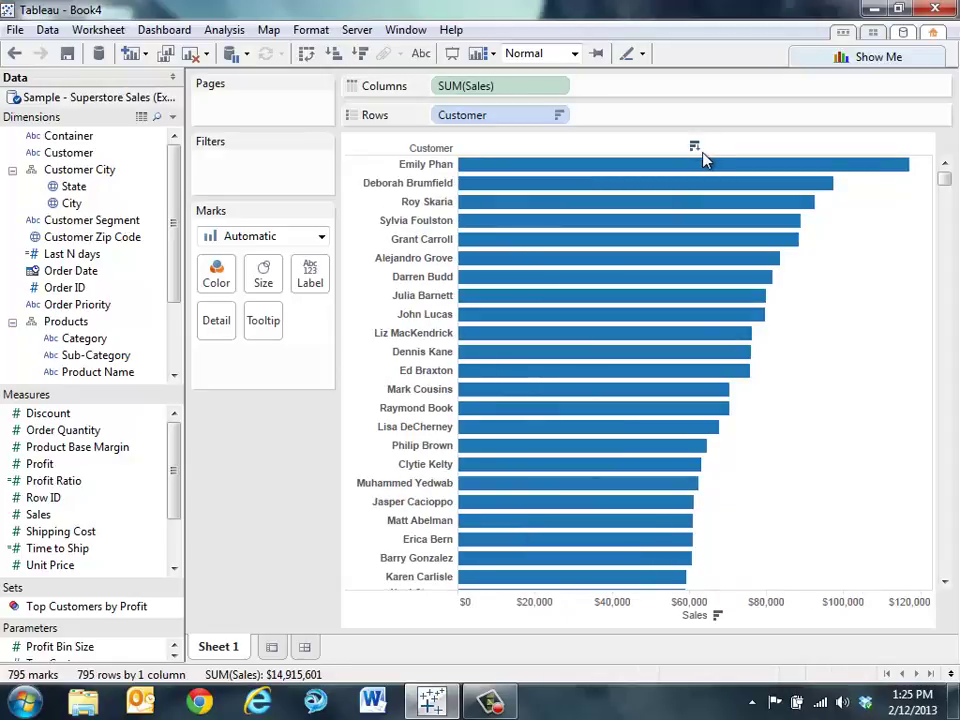
{"action": "left_click", "coordinate": [696, 148]}
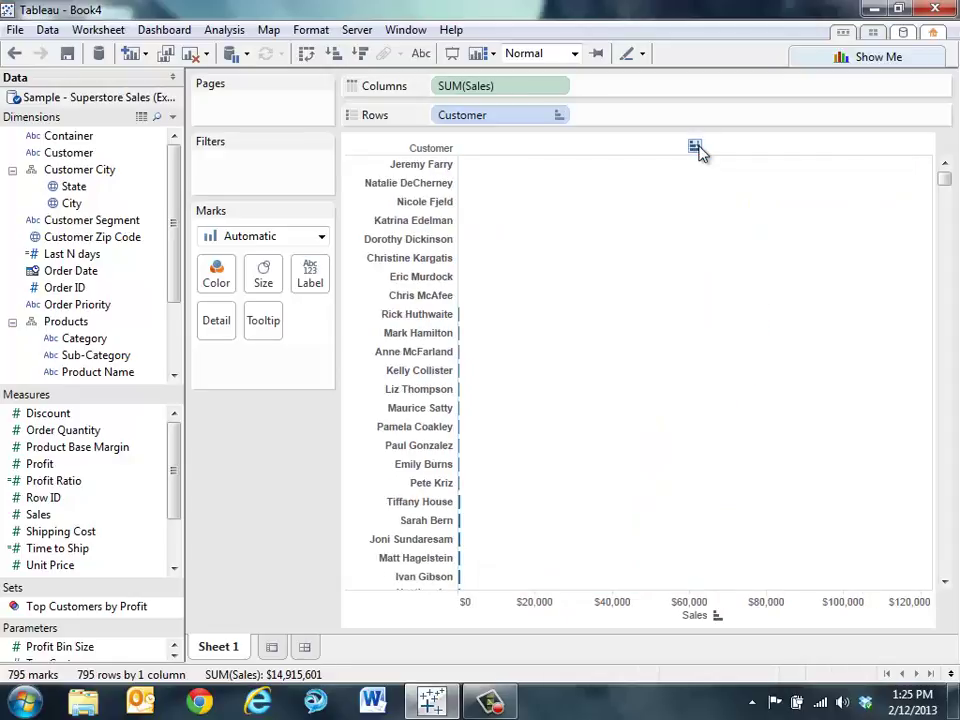
{"action": "left_click", "coordinate": [697, 148]}
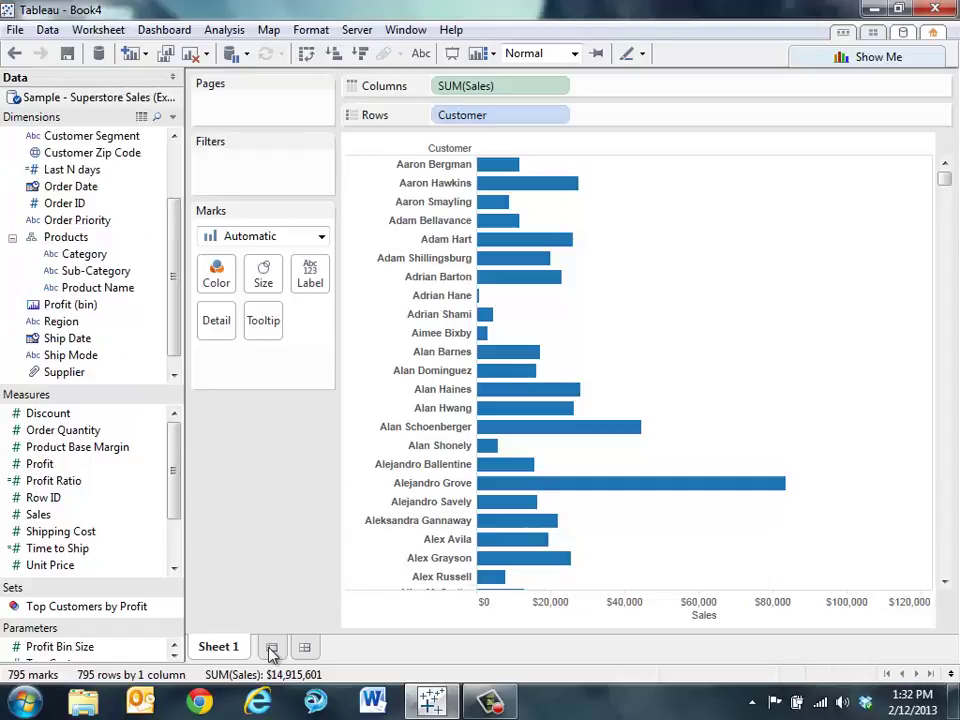
Step: Add a new worksheet and plot the sum of Sales on Rows against the continuous MONTH(Order Date) on Columns
{"action": "left_click", "coordinate": [271, 648]}
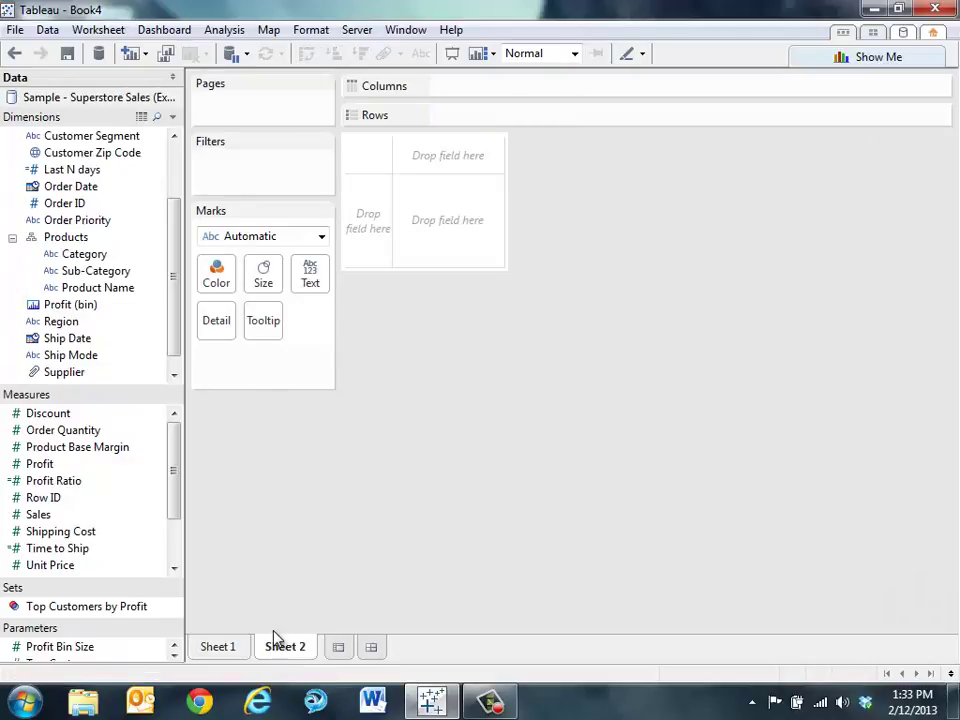
{"action": "mouse_move", "coordinate": [43, 515]}
{"action": "left_mouse_down"}
{"action": "mouse_move", "coordinate": [210, 439]}
{"action": "mouse_move", "coordinate": [371, 274]}
{"action": "mouse_move", "coordinate": [377, 251]}
{"action": "left_mouse_up"}
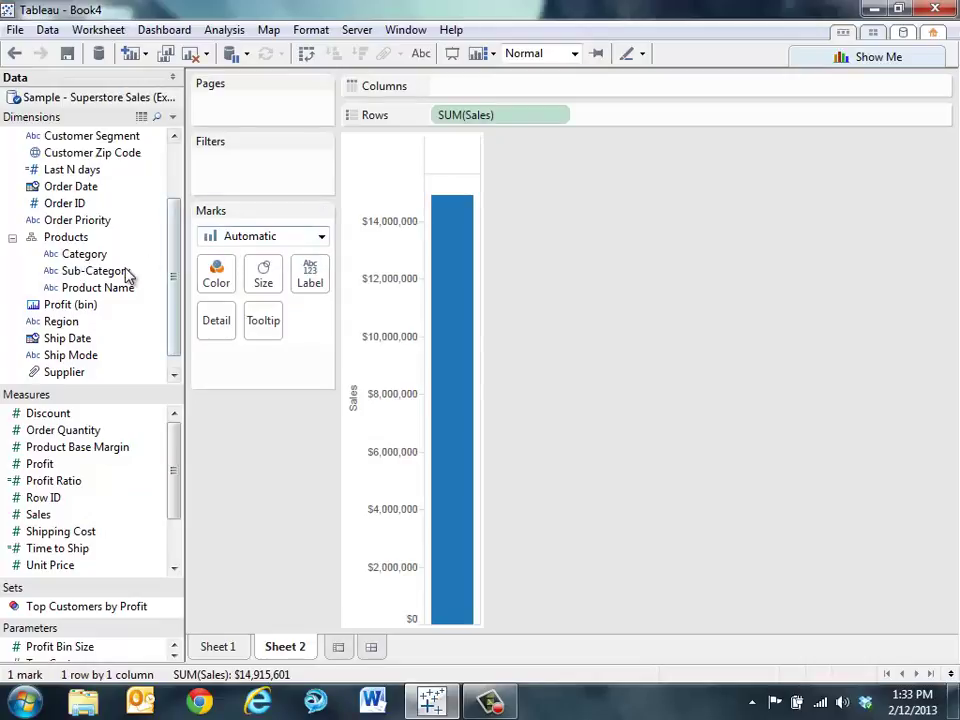
{"action": "left_click_drag", "start_coordinate": [85, 196], "coordinate": [522, 98]}
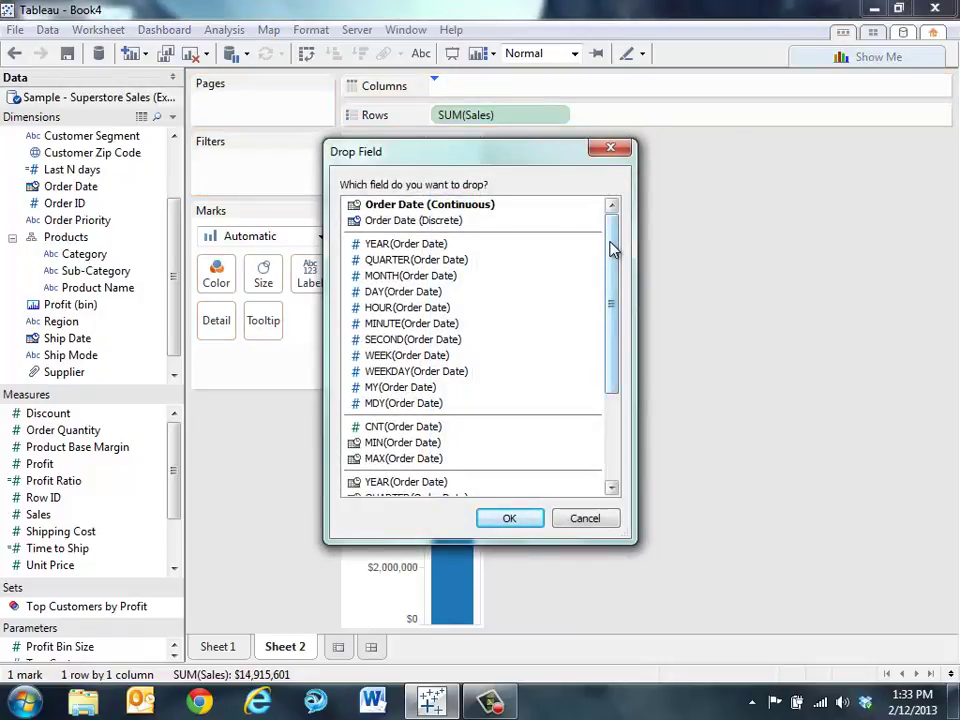
{"action": "left_click_drag", "start_coordinate": [613, 250], "coordinate": [583, 360]}
{"action": "left_click", "coordinate": [440, 385]}
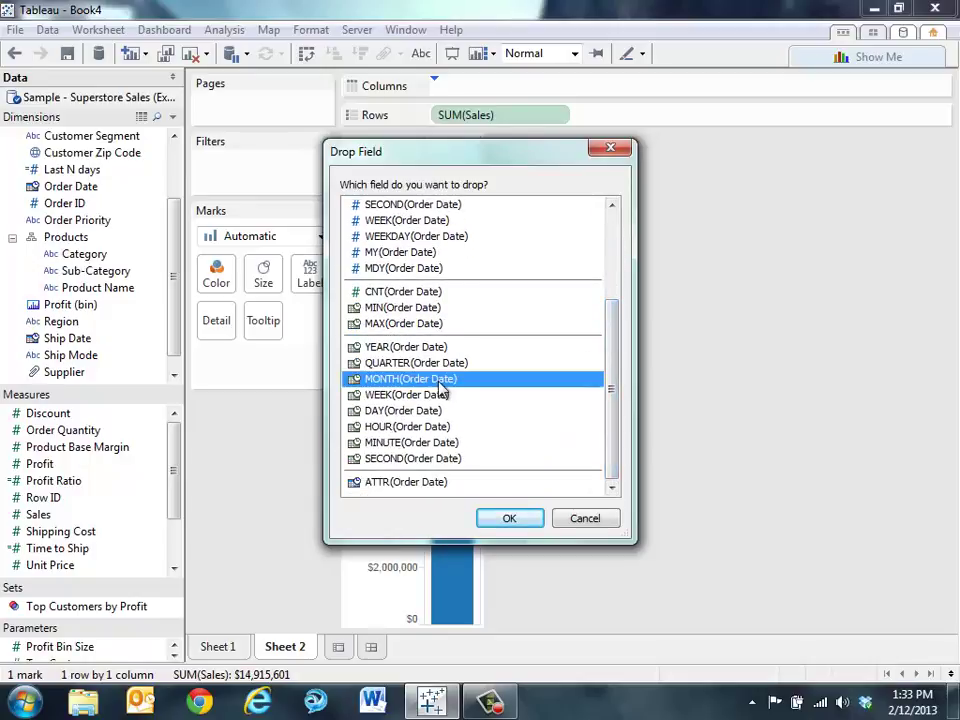
{"action": "left_click", "coordinate": [488, 523]}
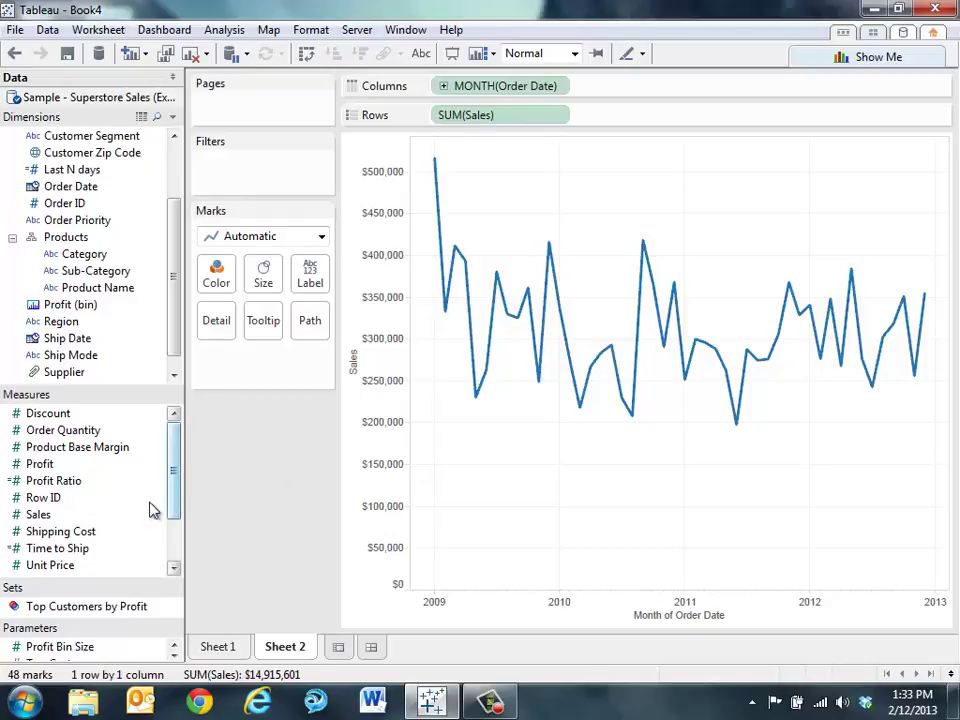
Step: Examine the aggregation choices offered when dropping Sales onto Rows, then cancel the drop
{"action": "left_click_drag", "start_coordinate": [38, 515], "coordinate": [506, 120]}
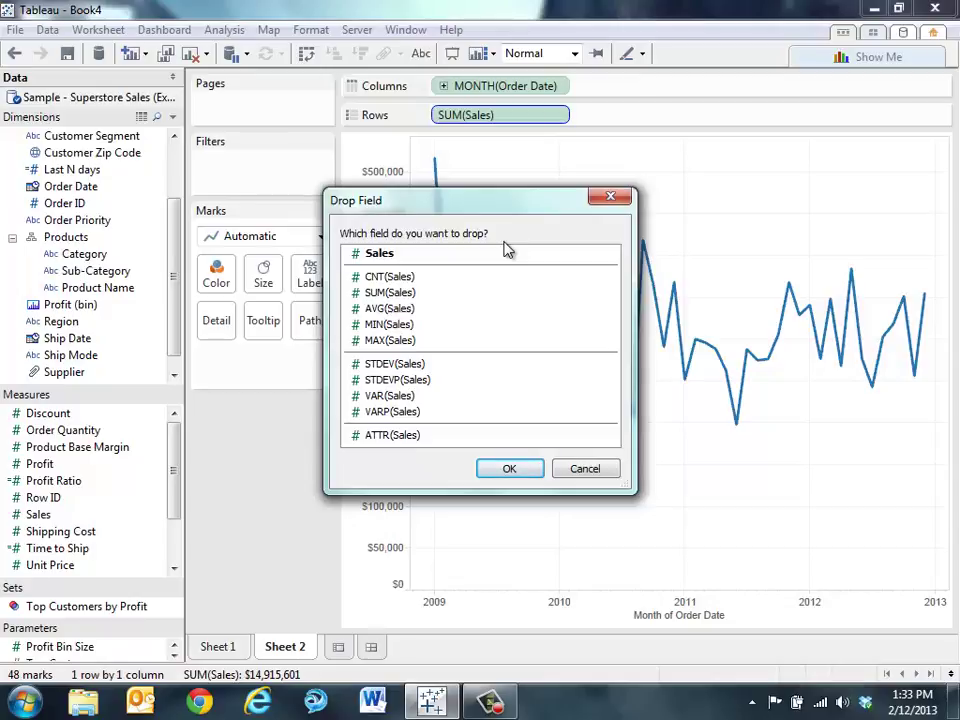
{"action": "left_click", "coordinate": [583, 470]}
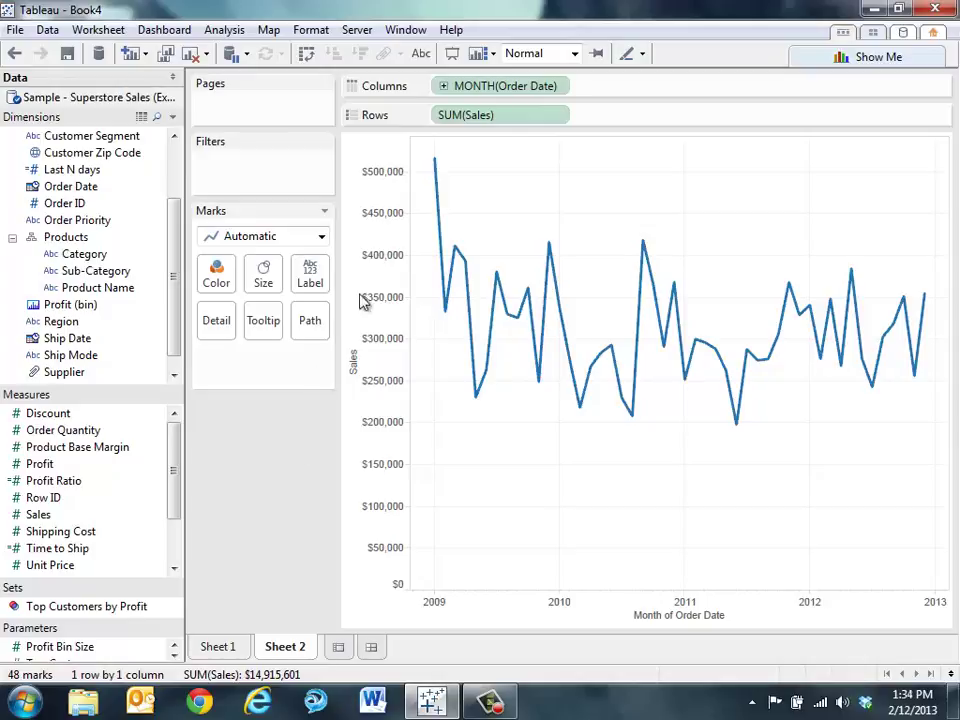
Step: Duplicate SUM(Sales) on Rows and apply a running total table calculation to the copy
{"action": "left_click_drag", "start_coordinate": [537, 117], "coordinate": [643, 124]}
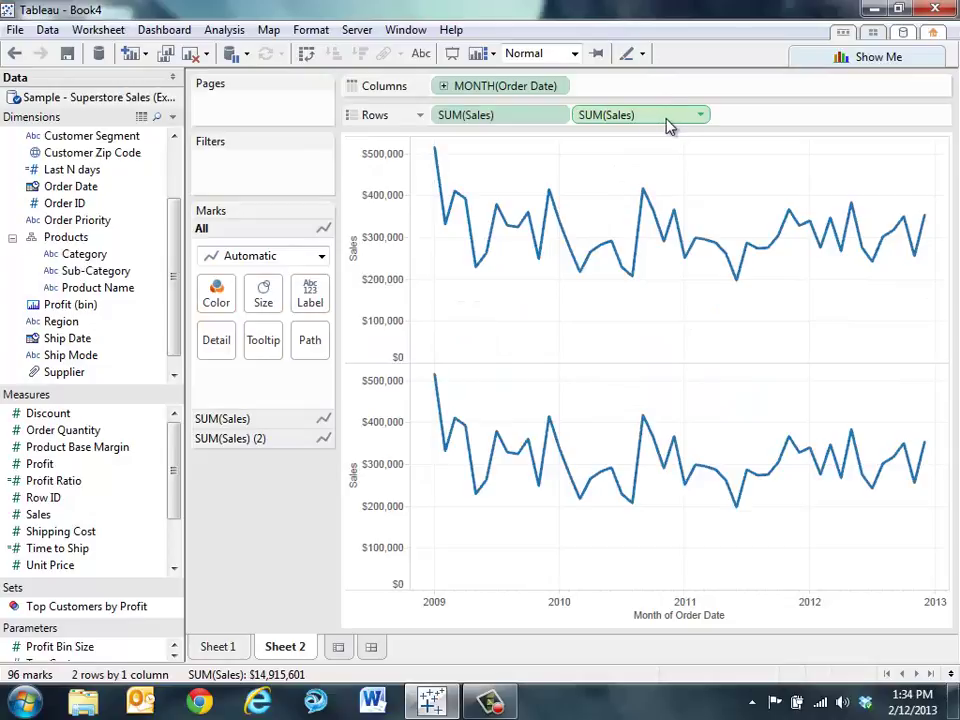
{"action": "left_click", "coordinate": [700, 118]}
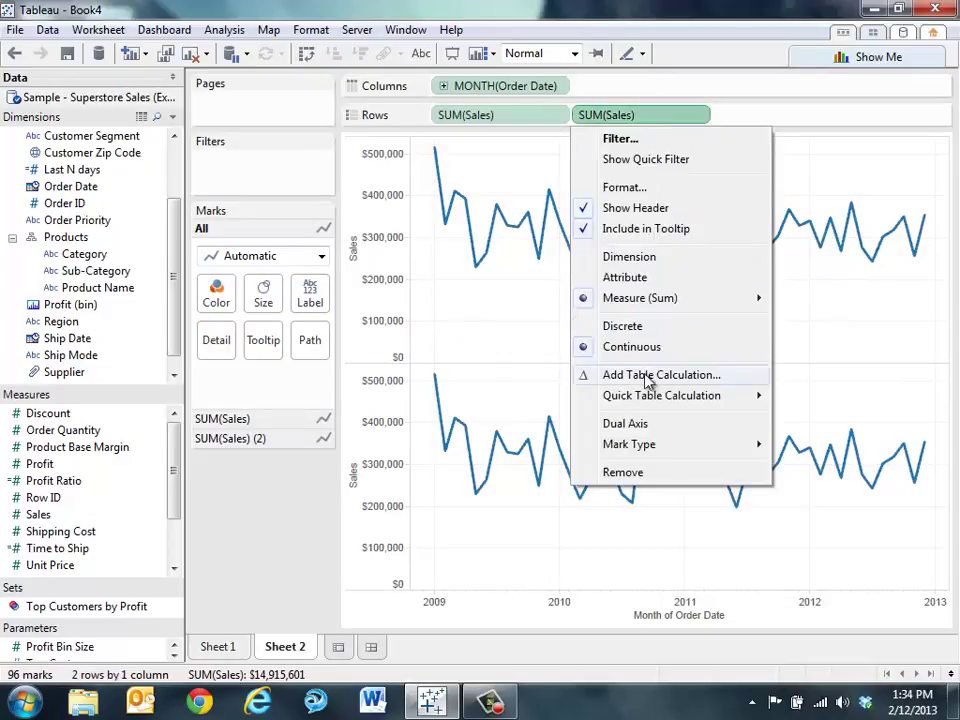
{"action": "mouse_move", "coordinate": [587, 400]}
{"action": "left_click", "coordinate": [550, 396]}
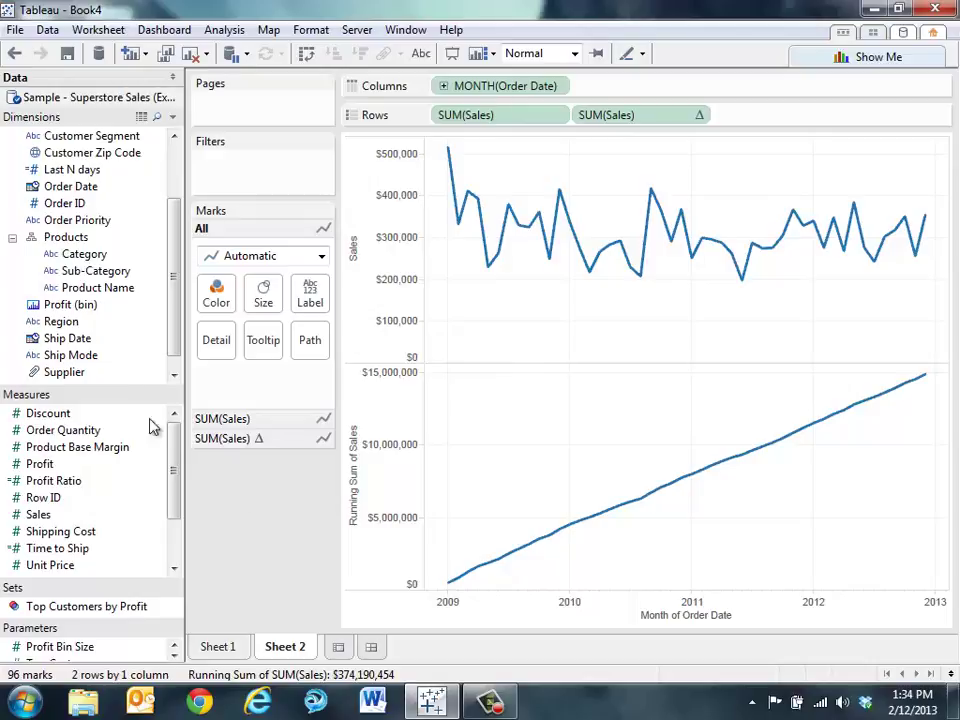
Step: Try Region as the line color, replace it with Category, and move Furniture to the end of the color legend
{"action": "left_click_drag", "start_coordinate": [62, 321], "coordinate": [222, 300]}
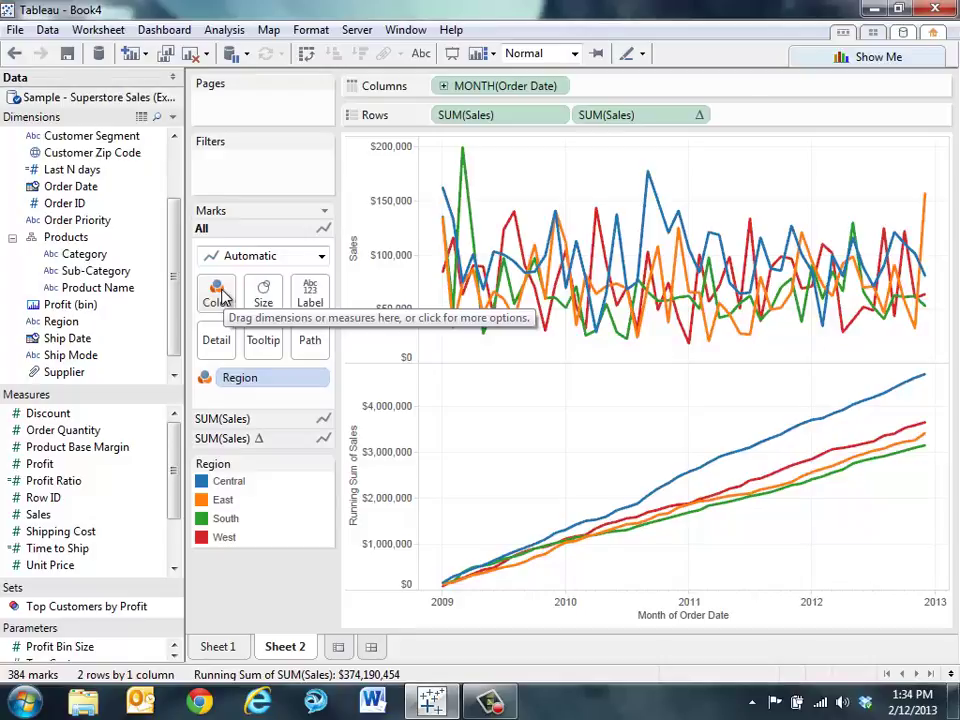
{"action": "left_click_drag", "start_coordinate": [96, 270], "coordinate": [293, 514]}
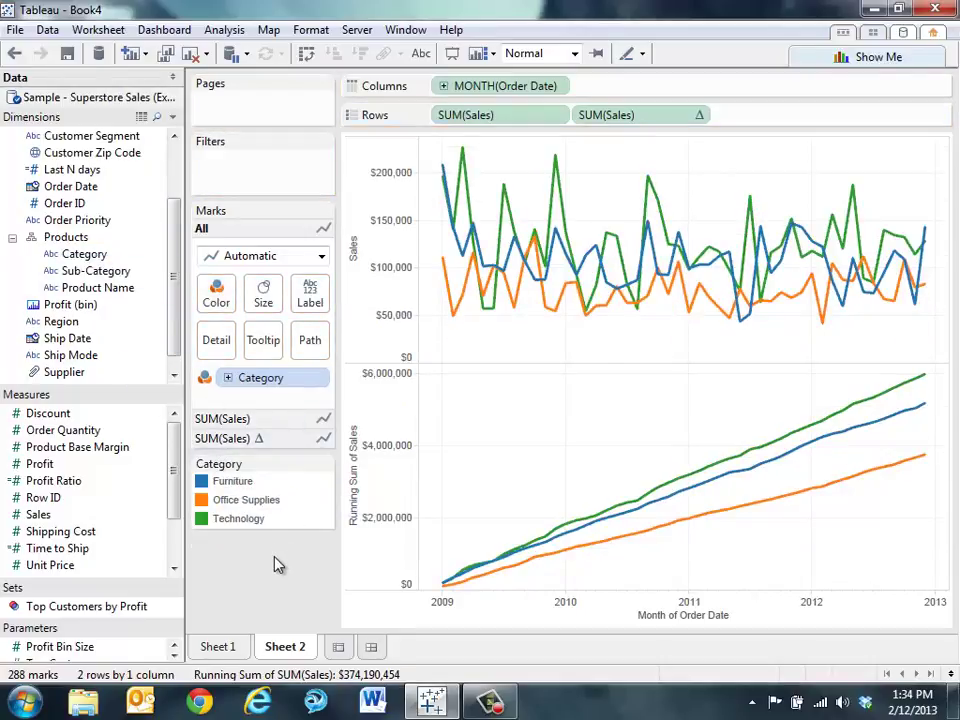
{"action": "left_click", "coordinate": [232, 481]}
{"action": "left_click_drag", "start_coordinate": [232, 481], "coordinate": [251, 531]}
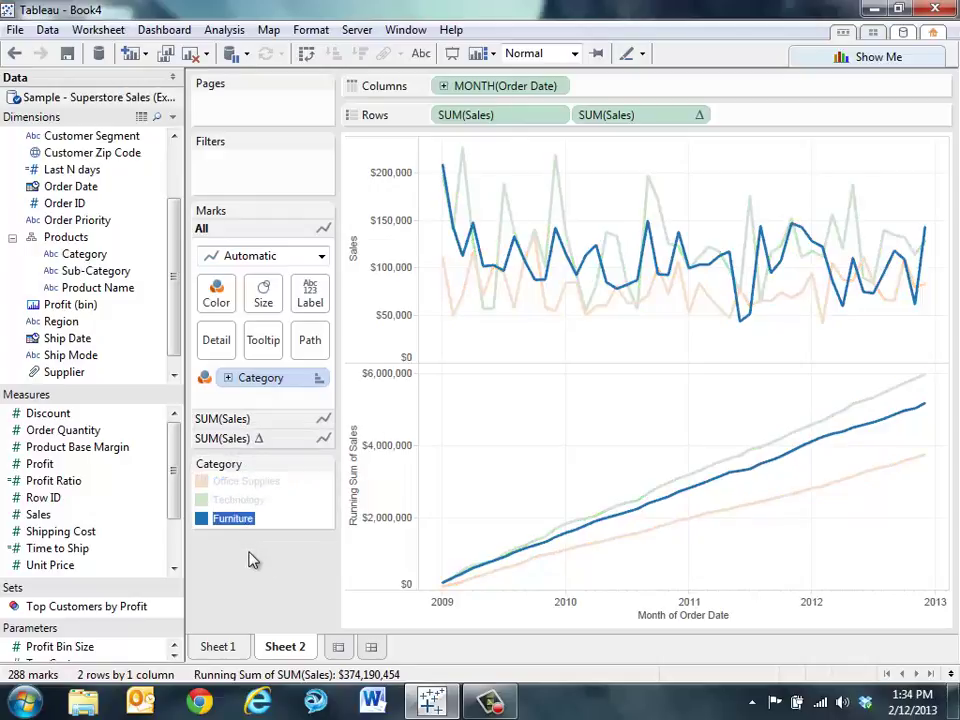
{"action": "left_click", "coordinate": [273, 568]}
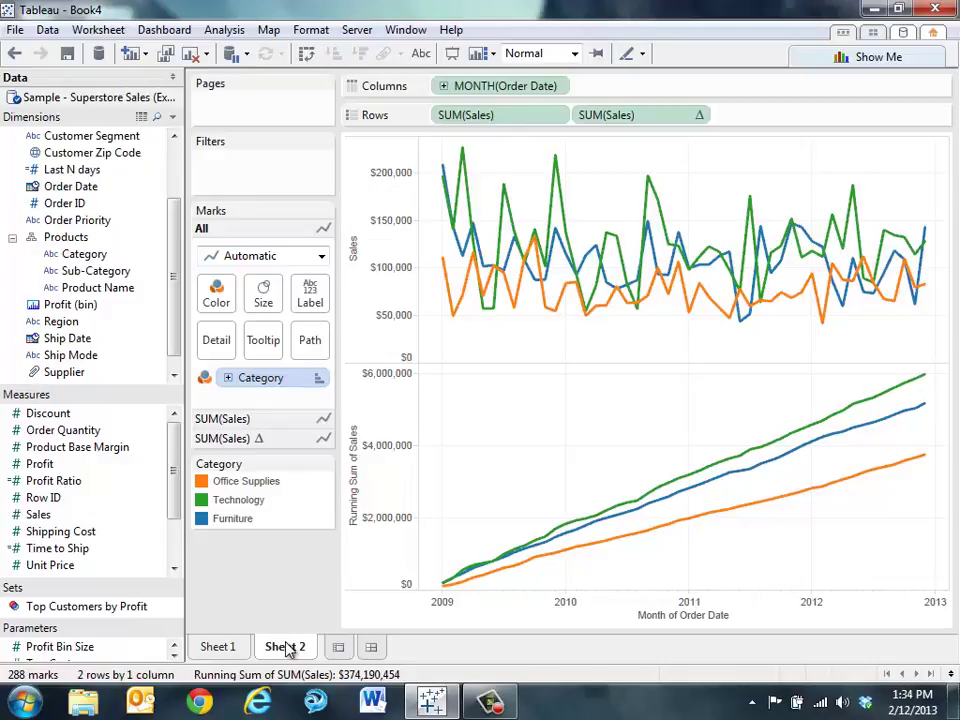
Step: Add a new worksheet and build a treemap labeled by State, sized by Profit and colored by Region
{"action": "left_click", "coordinate": [339, 648]}
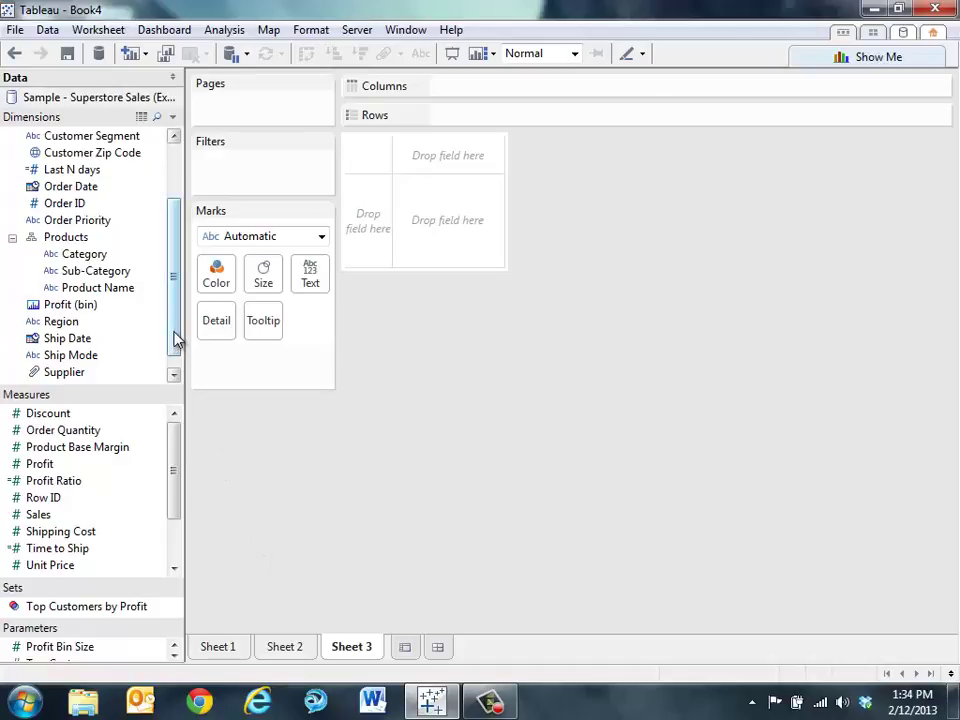
{"action": "left_click_drag", "start_coordinate": [178, 336], "coordinate": [180, 278]}
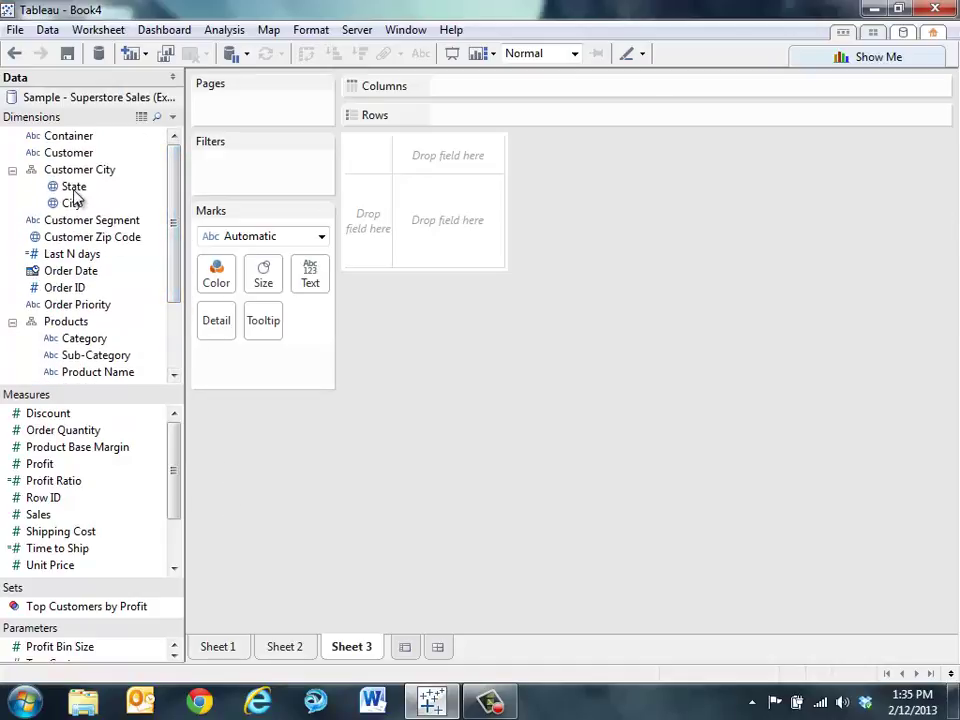
{"action": "left_click_drag", "start_coordinate": [74, 189], "coordinate": [312, 284]}
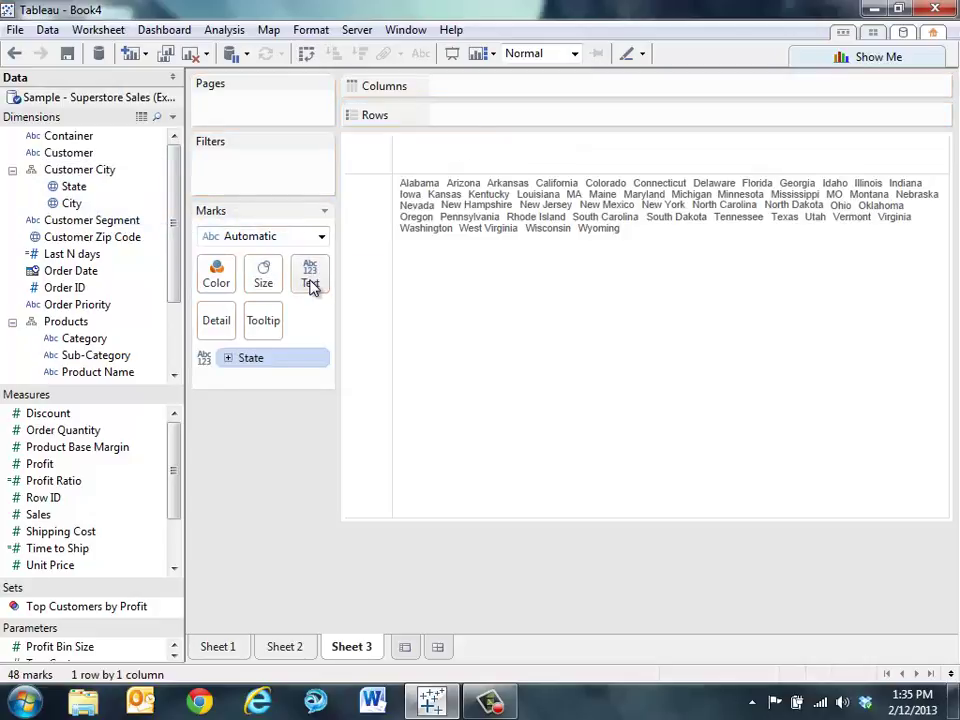
{"action": "left_click_drag", "start_coordinate": [45, 466], "coordinate": [262, 275]}
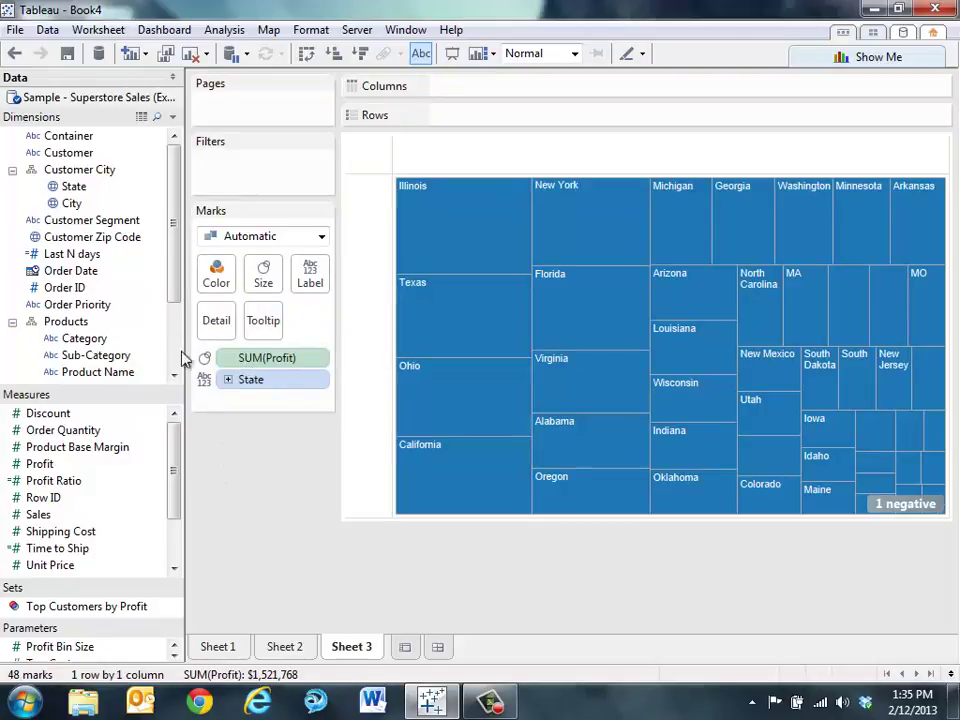
{"action": "scroll", "coordinate": [160, 350], "scroll_direction": "down", "scroll_amount": 3}
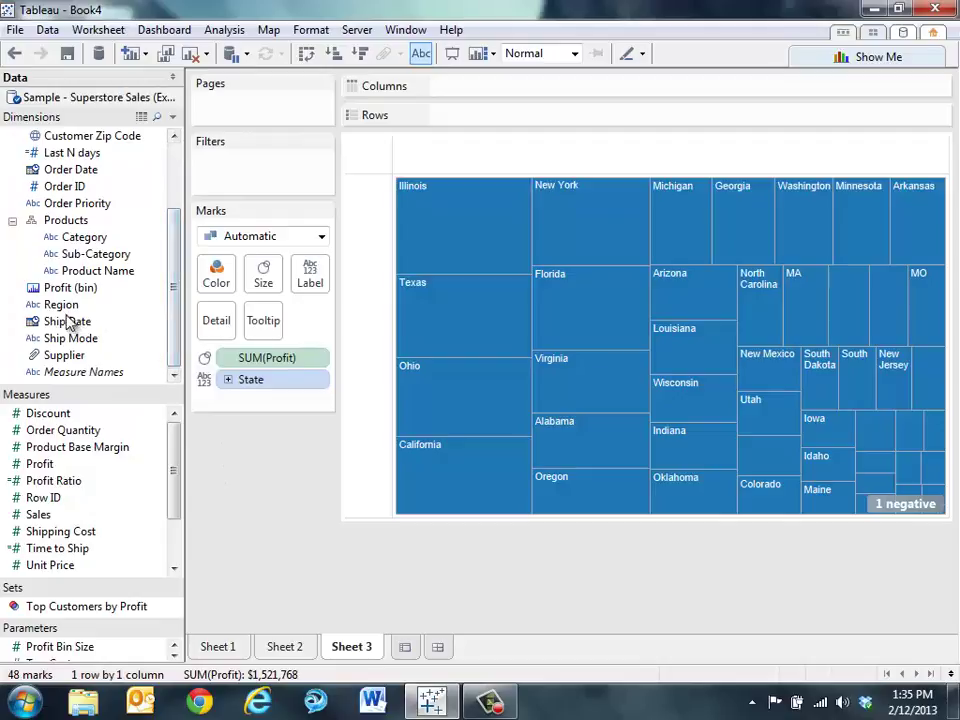
{"action": "left_click_drag", "start_coordinate": [58, 304], "coordinate": [215, 277]}
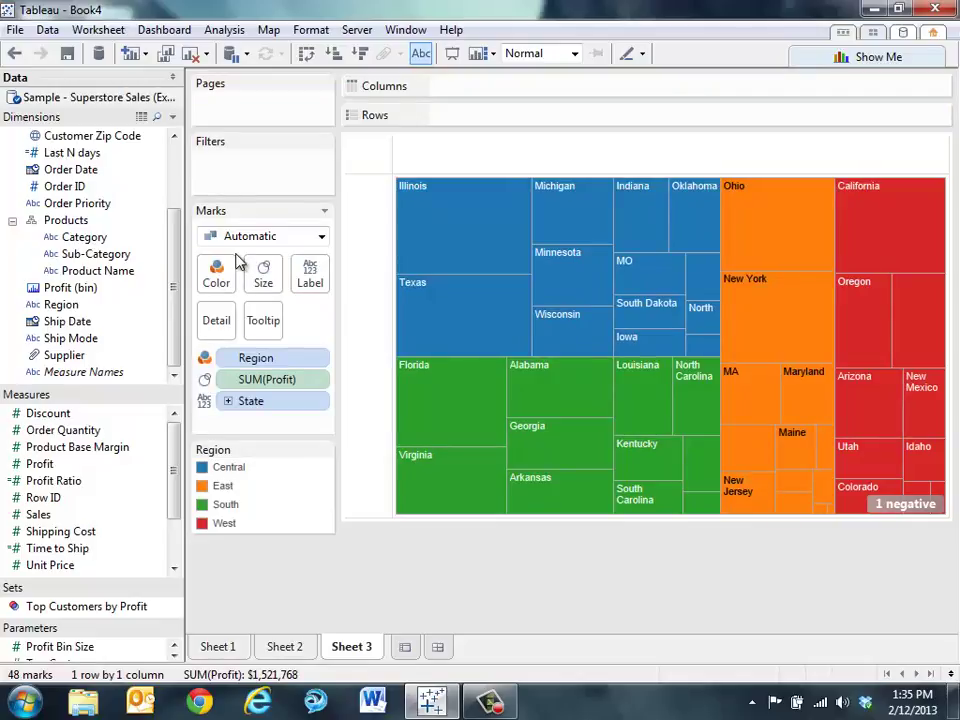
Step: Try State as the only treemap color, undo it, and add State as a second color field alongside Region
{"action": "scroll", "coordinate": [150, 172], "scroll_direction": "up", "scroll_amount": 3}
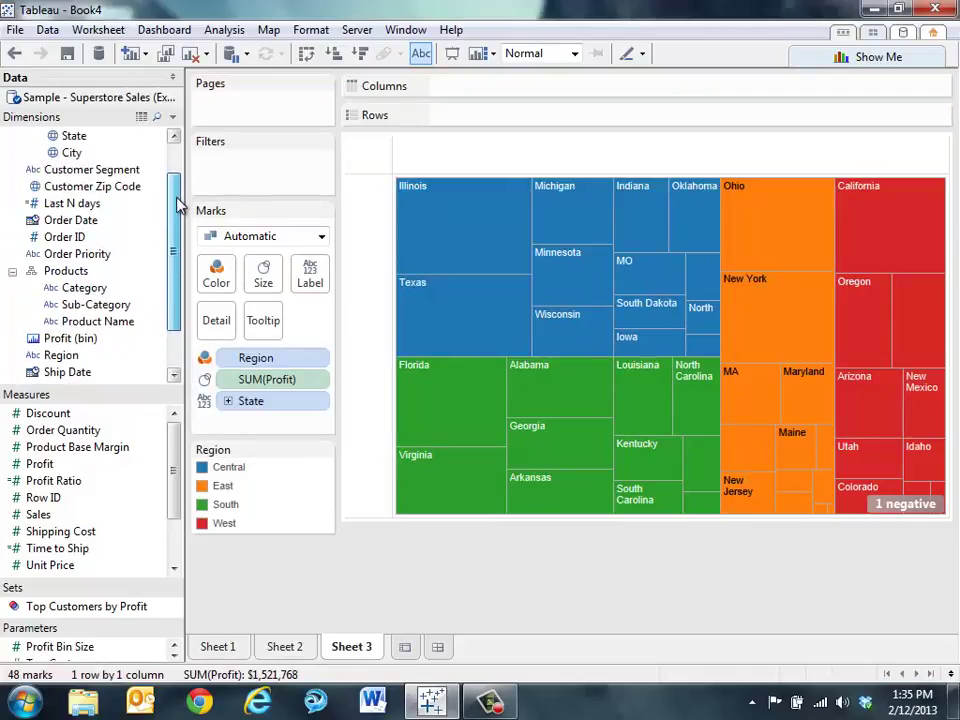
{"action": "left_click_drag", "start_coordinate": [80, 190], "coordinate": [228, 284]}
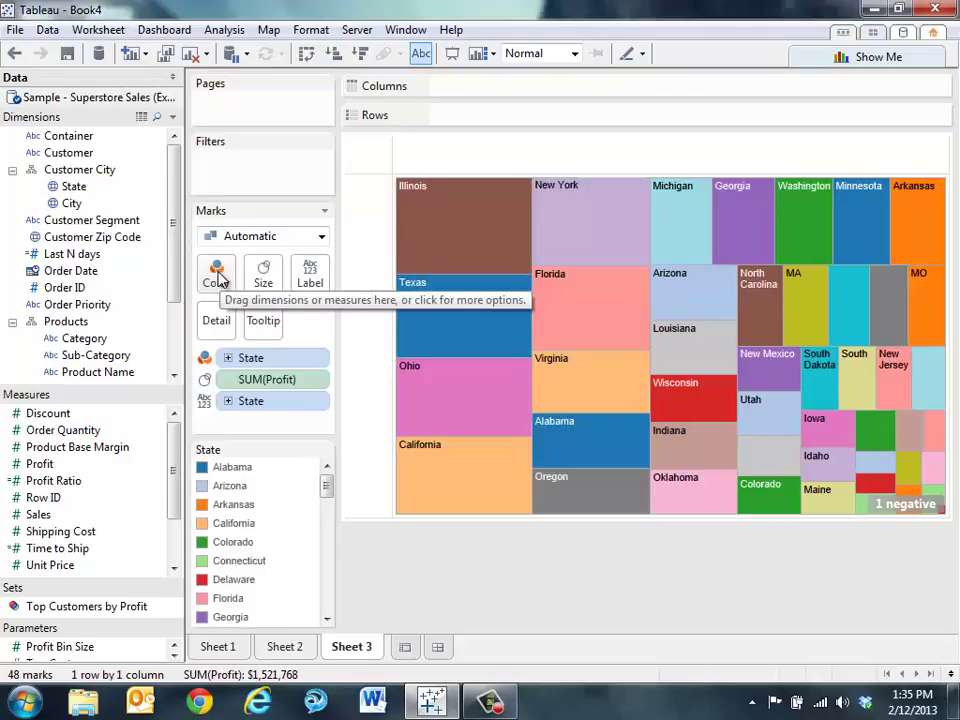
{"action": "left_click", "coordinate": [15, 53]}
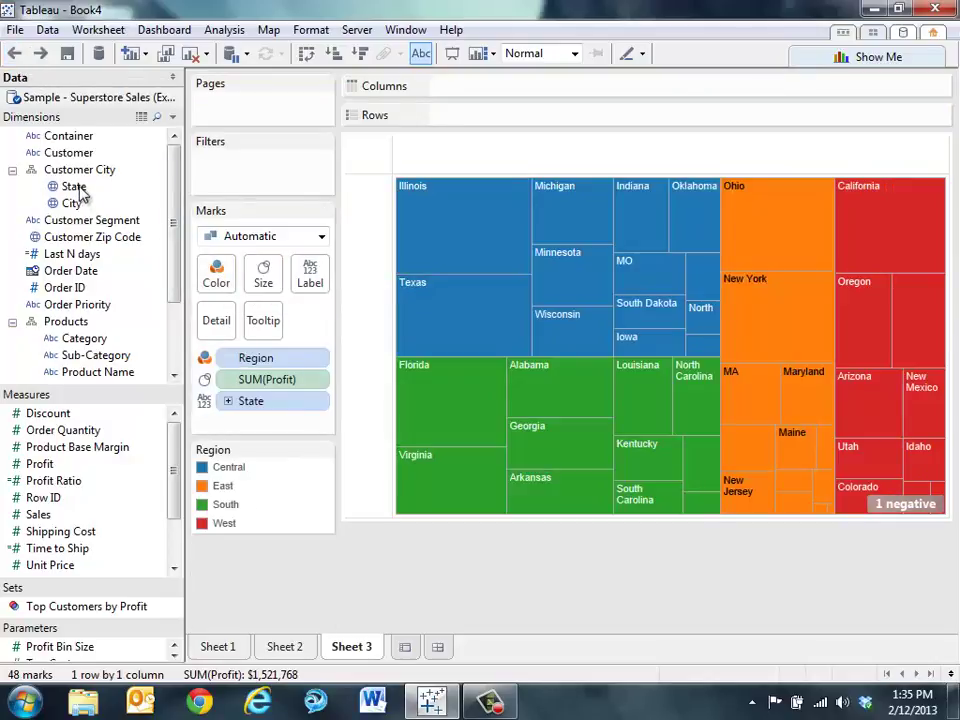
{"action": "left_click_drag", "start_coordinate": [74, 190], "coordinate": [215, 288]}
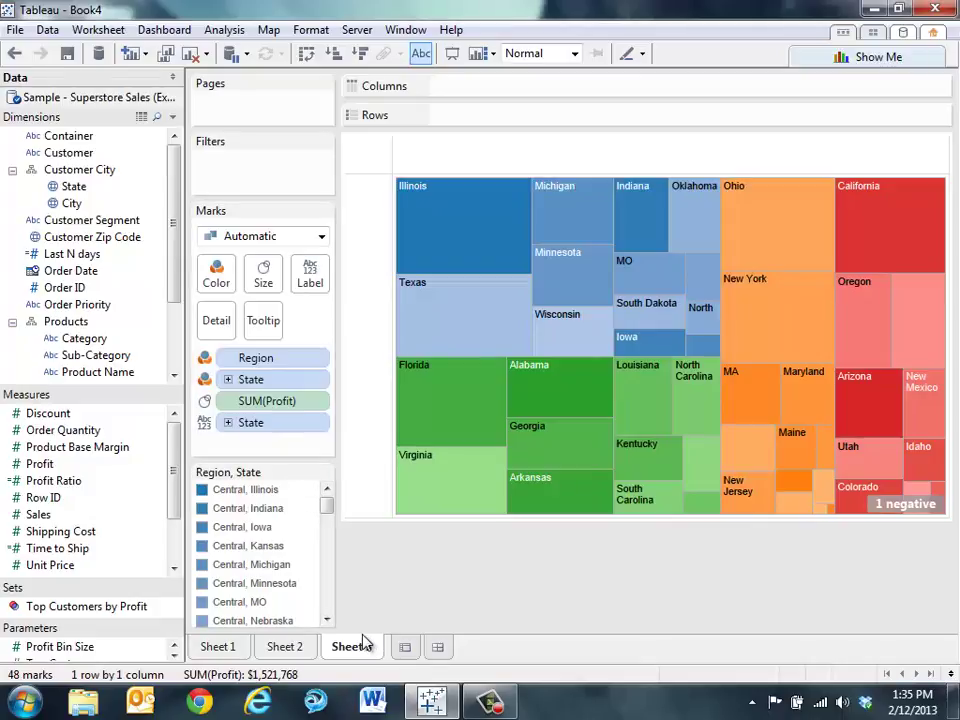
Step: Create a dashboard with Sheet 1, Sheet 2 below it, and Sheet 3 to the right of Sheet 1
{"action": "left_click", "coordinate": [440, 651]}
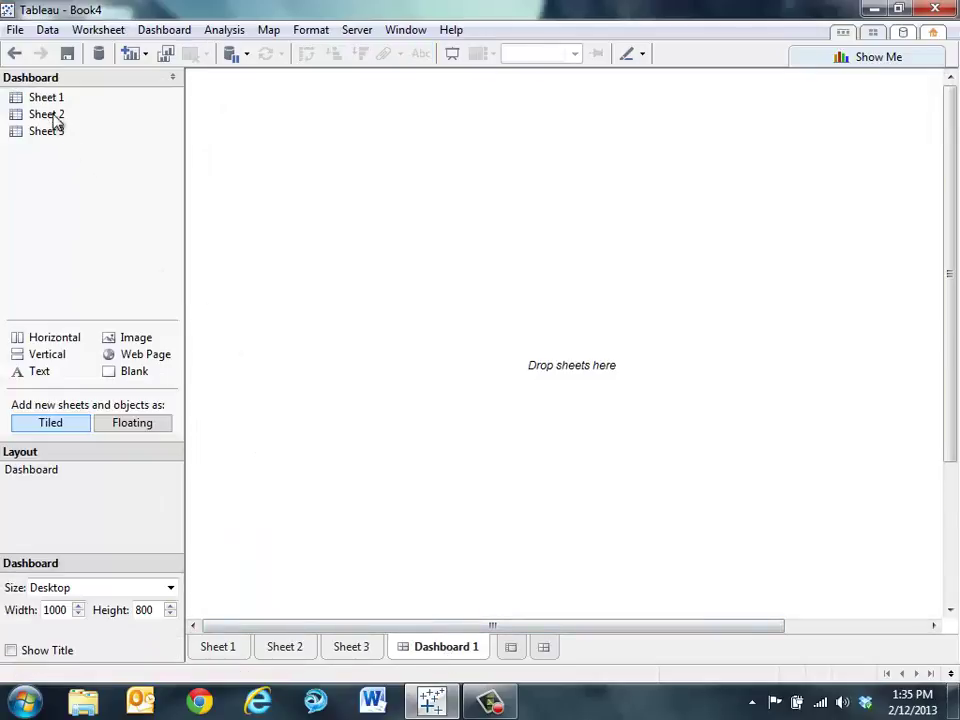
{"action": "left_click_drag", "start_coordinate": [45, 97], "coordinate": [320, 150]}
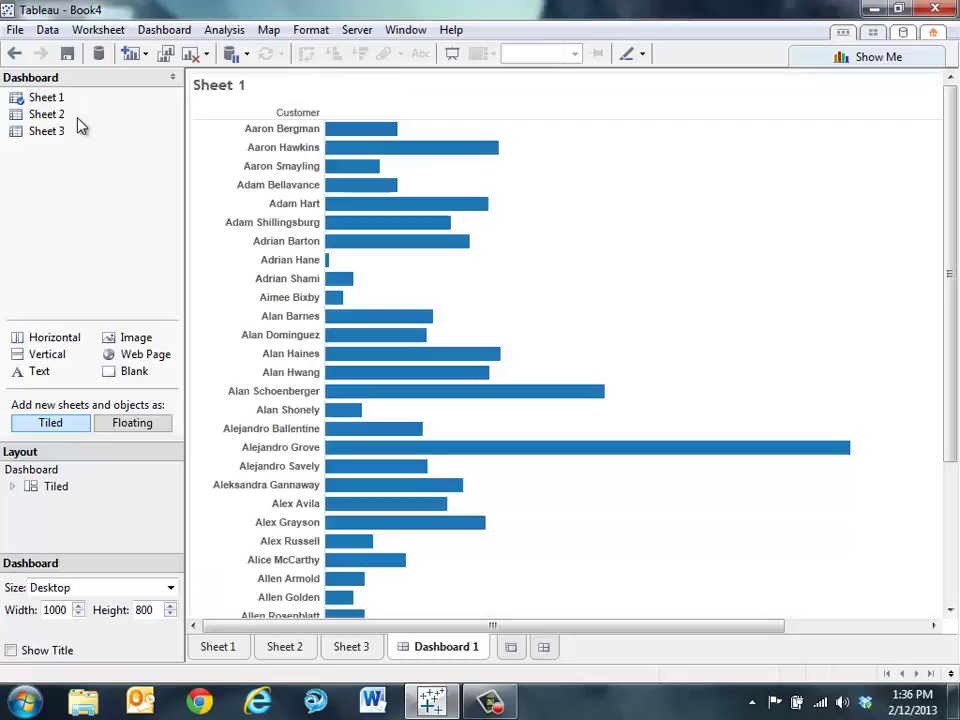
{"action": "left_click_drag", "start_coordinate": [45, 115], "coordinate": [571, 199]}
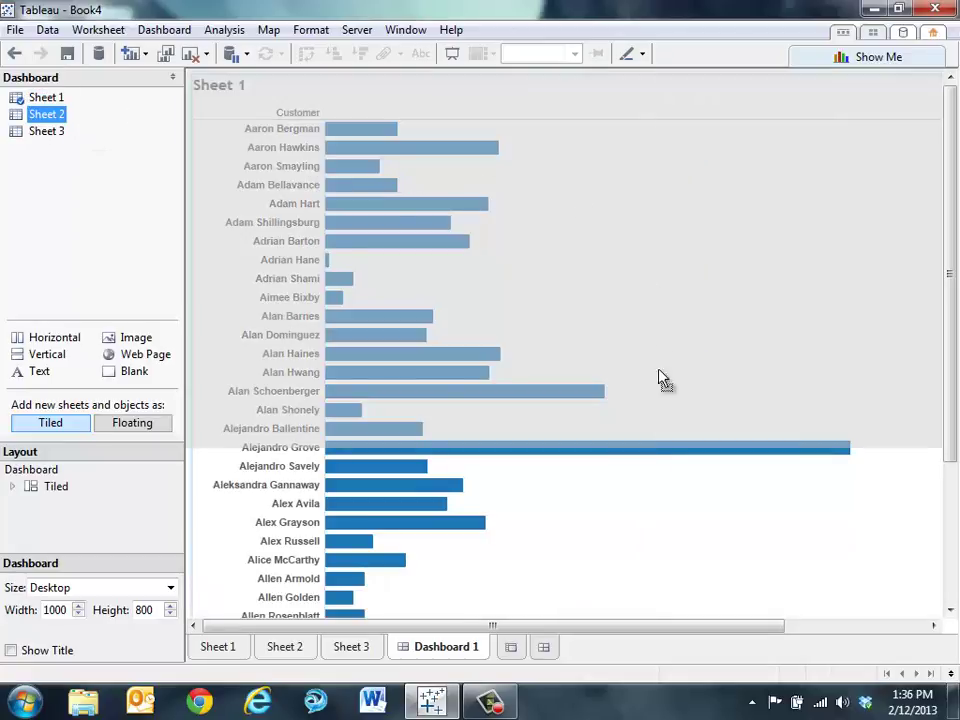
{"action": "left_click_drag", "start_coordinate": [659, 378], "coordinate": [651, 550]}
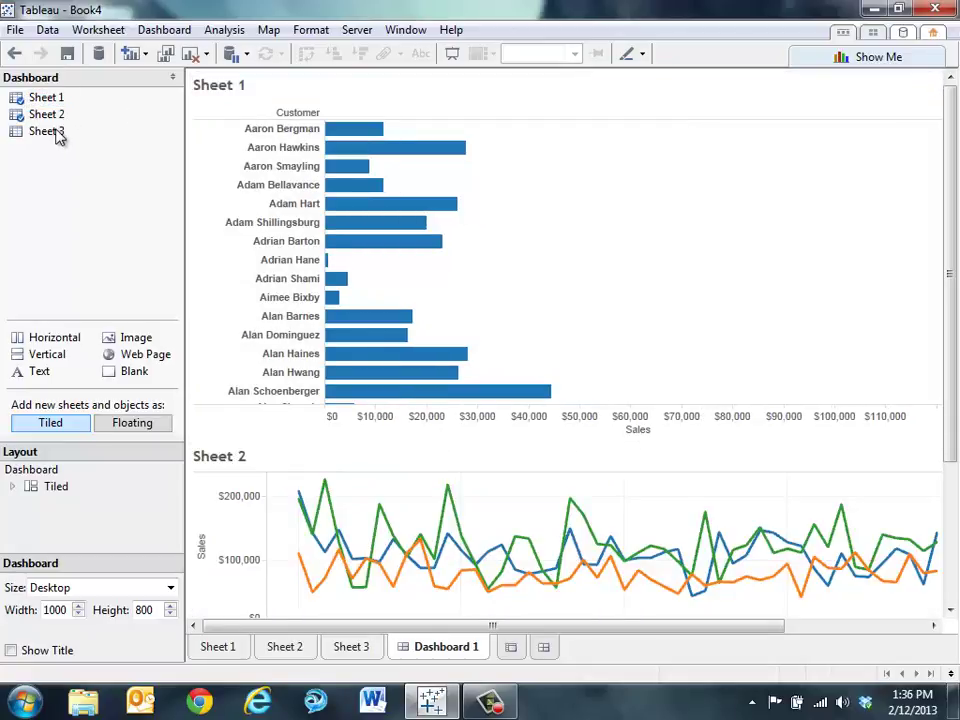
{"action": "left_click_drag", "start_coordinate": [57, 137], "coordinate": [698, 288]}
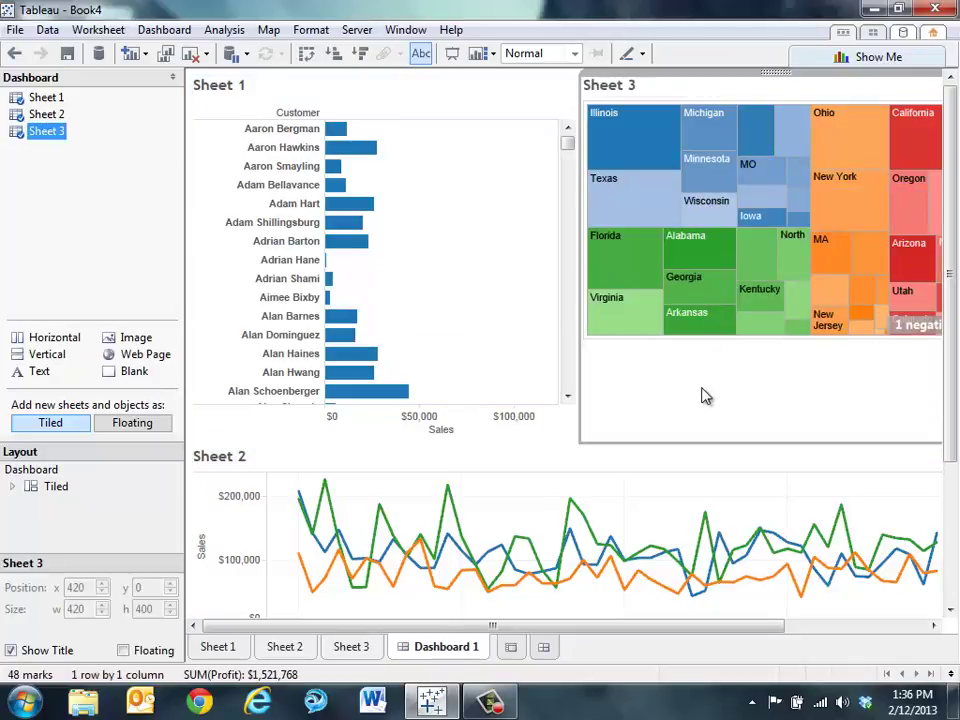
Step: Set the fit of Sheet 3 on the dashboard to Entire View
{"action": "left_click", "coordinate": [575, 53]}
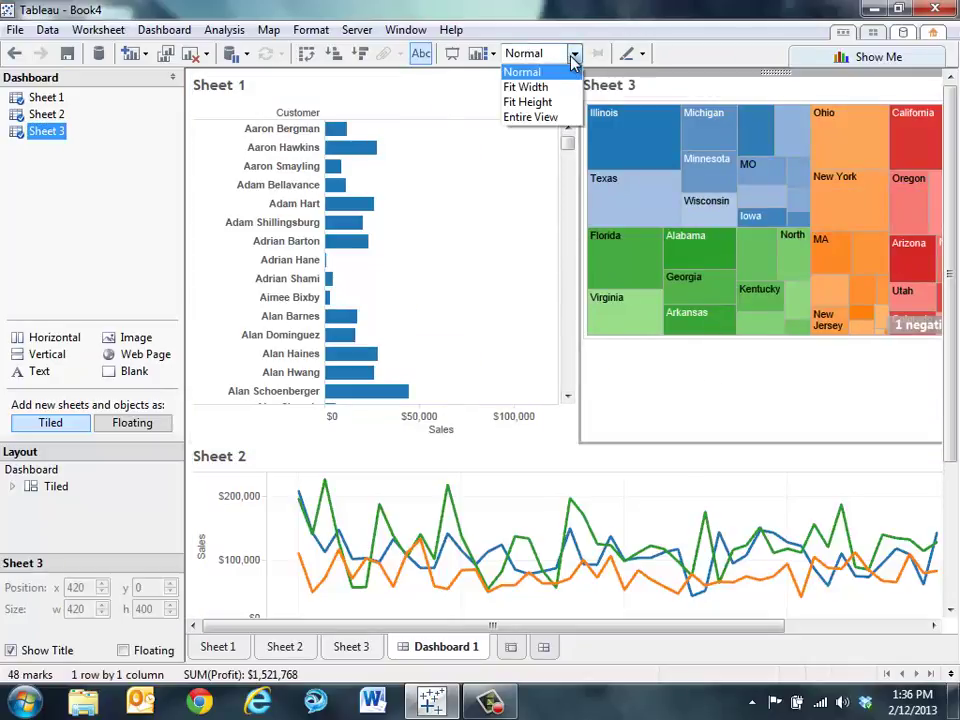
{"action": "left_click", "coordinate": [566, 117]}
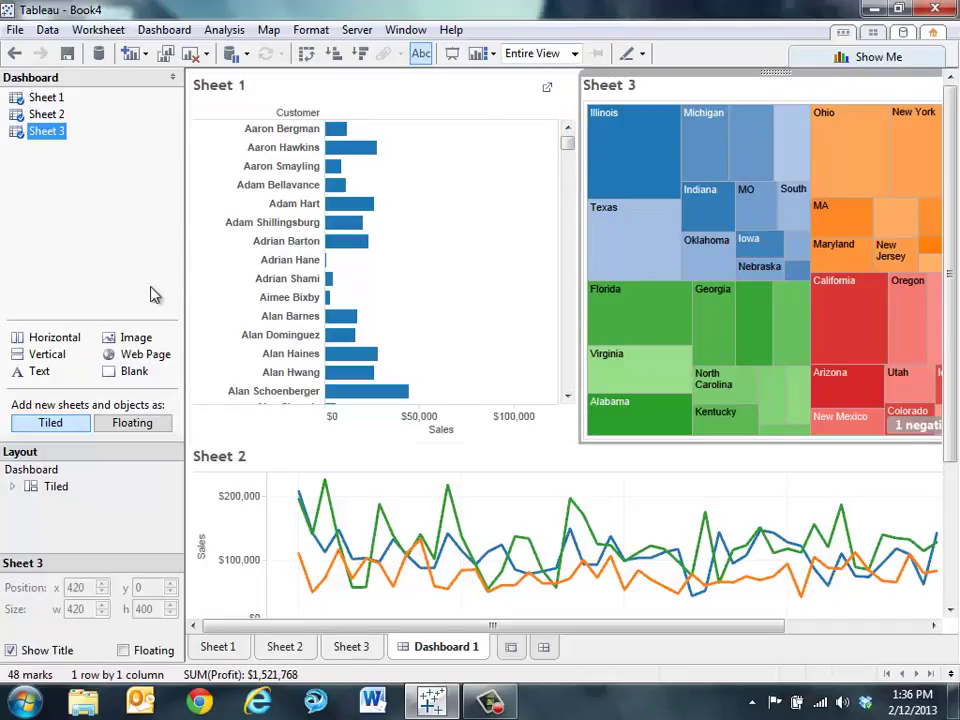
{"action": "left_click", "coordinate": [146, 287]}
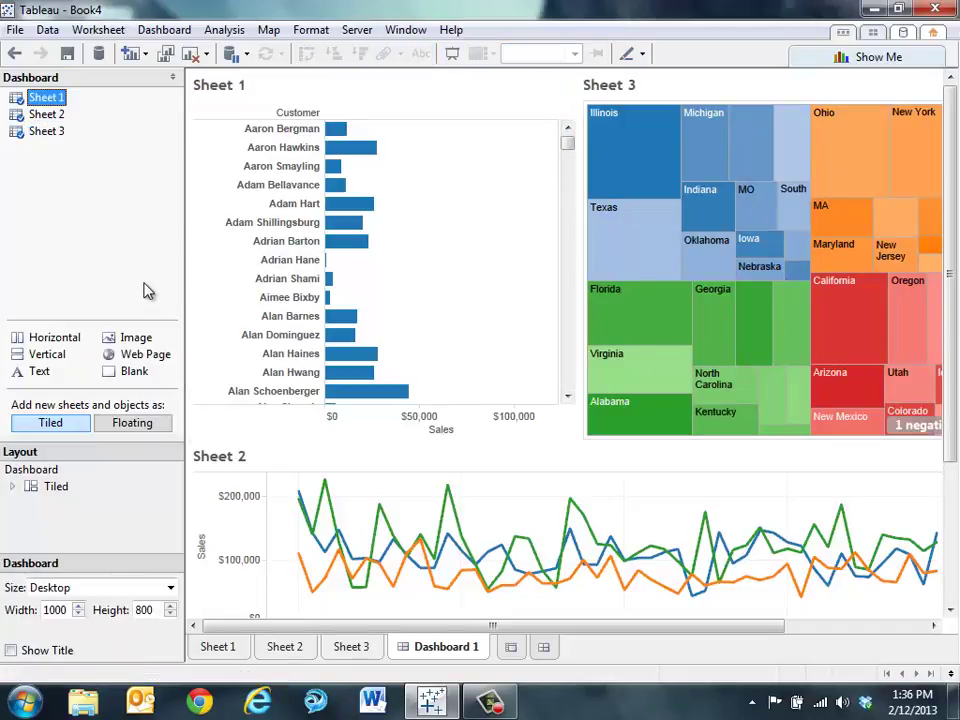
Step: Try the Letter Landscape dashboard size, then set the size to Laptop (800 x 600)
{"action": "left_click", "coordinate": [141, 594]}
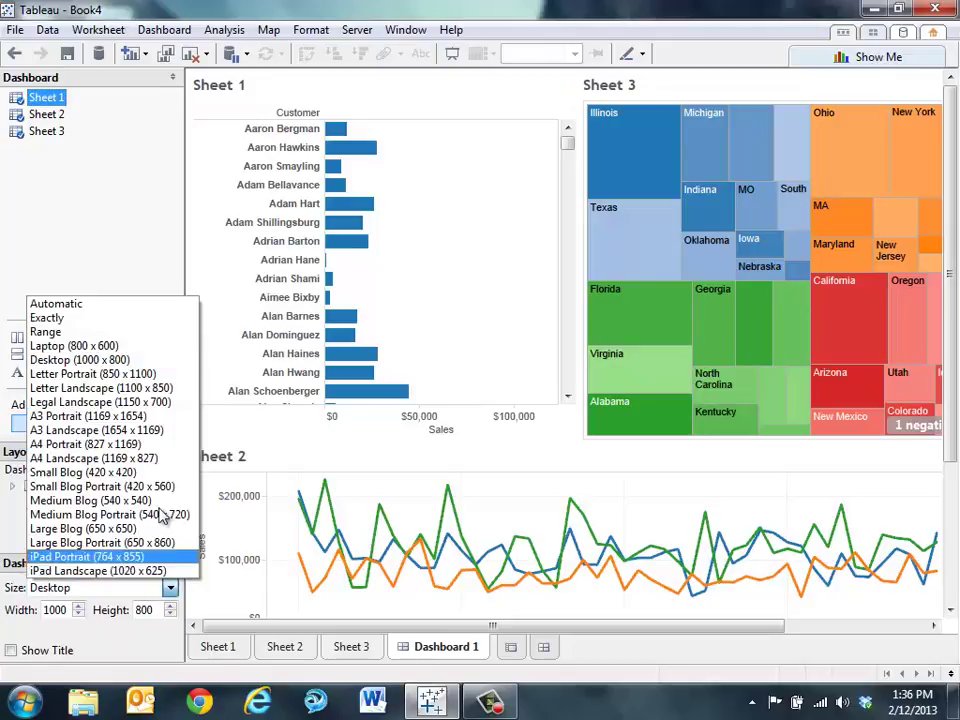
{"action": "left_click", "coordinate": [185, 396]}
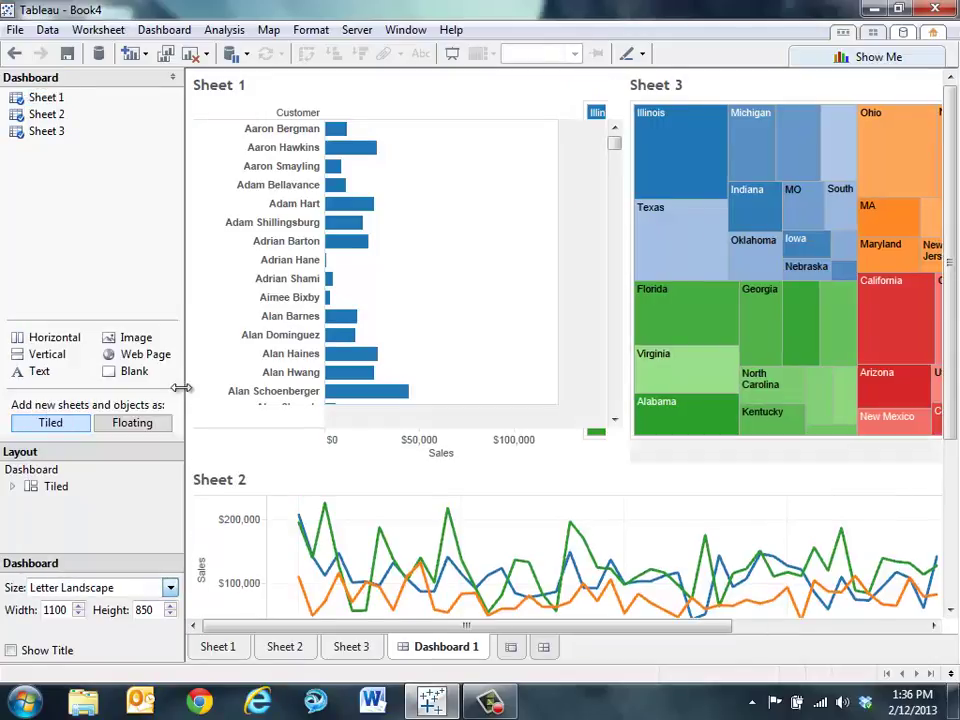
{"action": "left_click", "coordinate": [155, 591]}
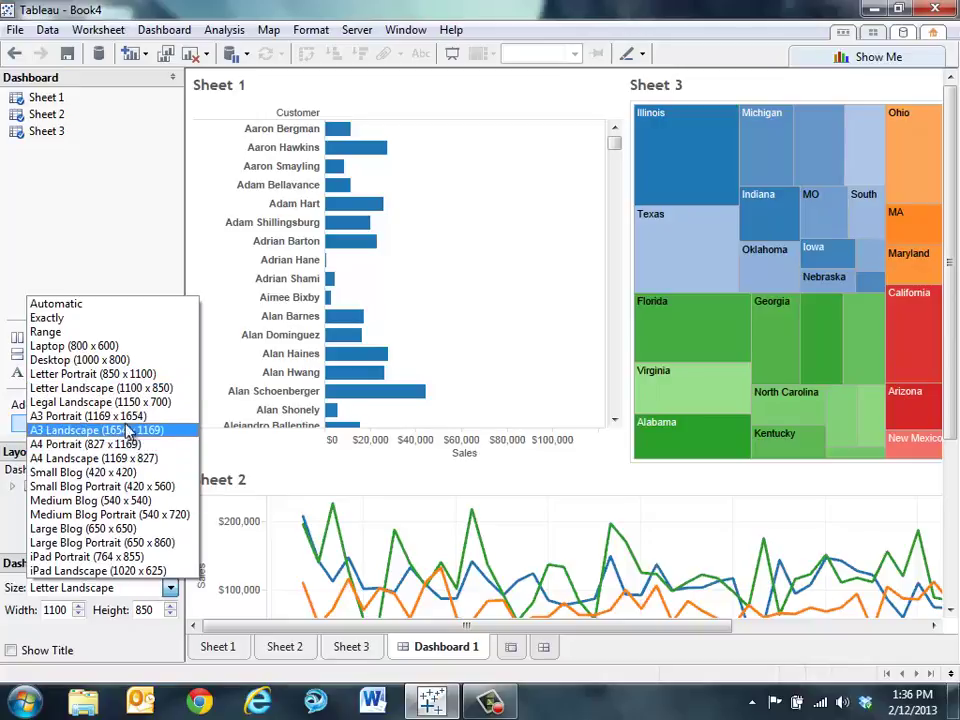
{"action": "left_click", "coordinate": [75, 345]}
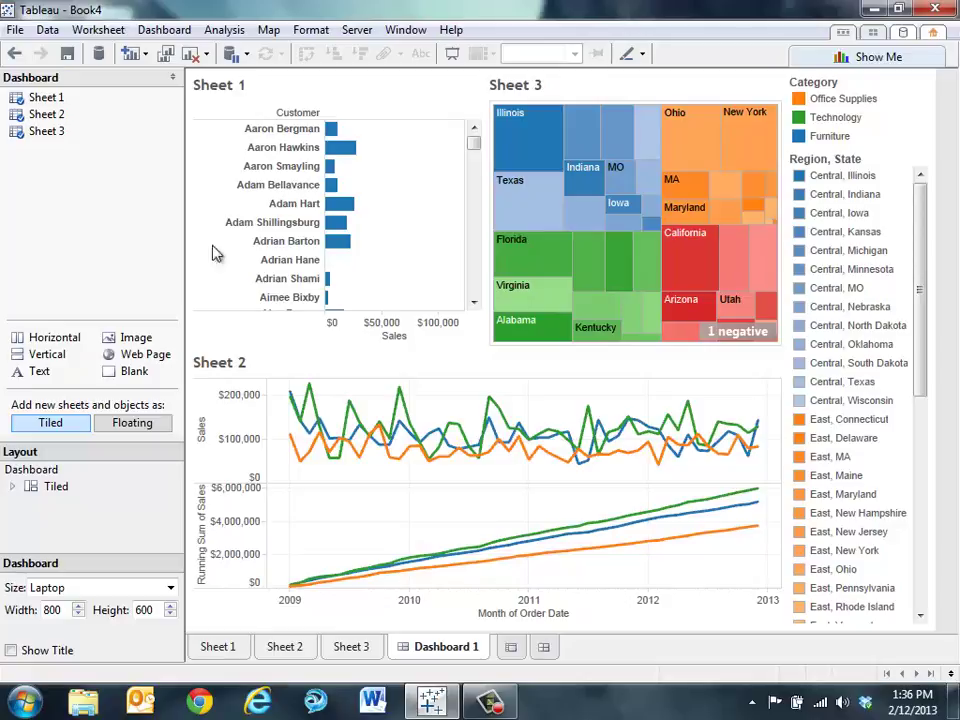
Step: Float the Category legend over the upper-left area of the running total chart in Sheet 2, at about x 97, y 439
{"action": "left_click", "coordinate": [900, 130]}
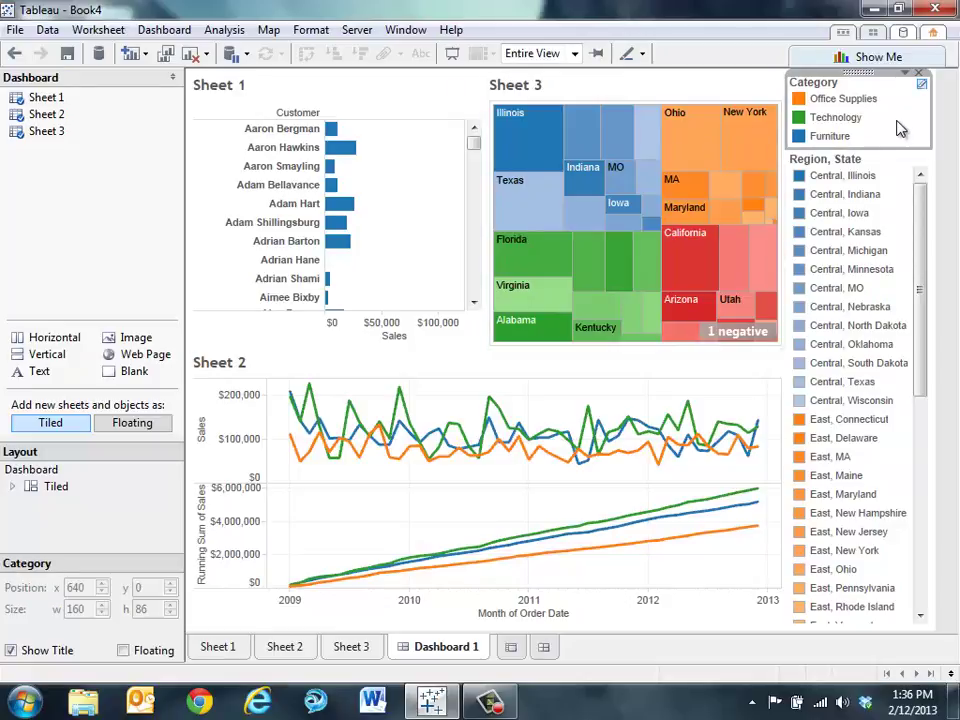
{"action": "mouse_move", "coordinate": [853, 90]}
{"action": "left_mouse_down"}
{"action": "mouse_move", "coordinate": [657, 257]}
{"action": "mouse_move", "coordinate": [482, 326]}
{"action": "mouse_move", "coordinate": [375, 328]}
{"action": "mouse_move", "coordinate": [272, 223]}
{"action": "mouse_move", "coordinate": [283, 146]}
{"action": "mouse_move", "coordinate": [338, 128]}
{"action": "mouse_move", "coordinate": [797, 81]}
{"action": "mouse_move", "coordinate": [856, 110]}
{"action": "left_mouse_up"}
{"action": "left_click_drag", "start_coordinate": [864, 76], "coordinate": [343, 491]}
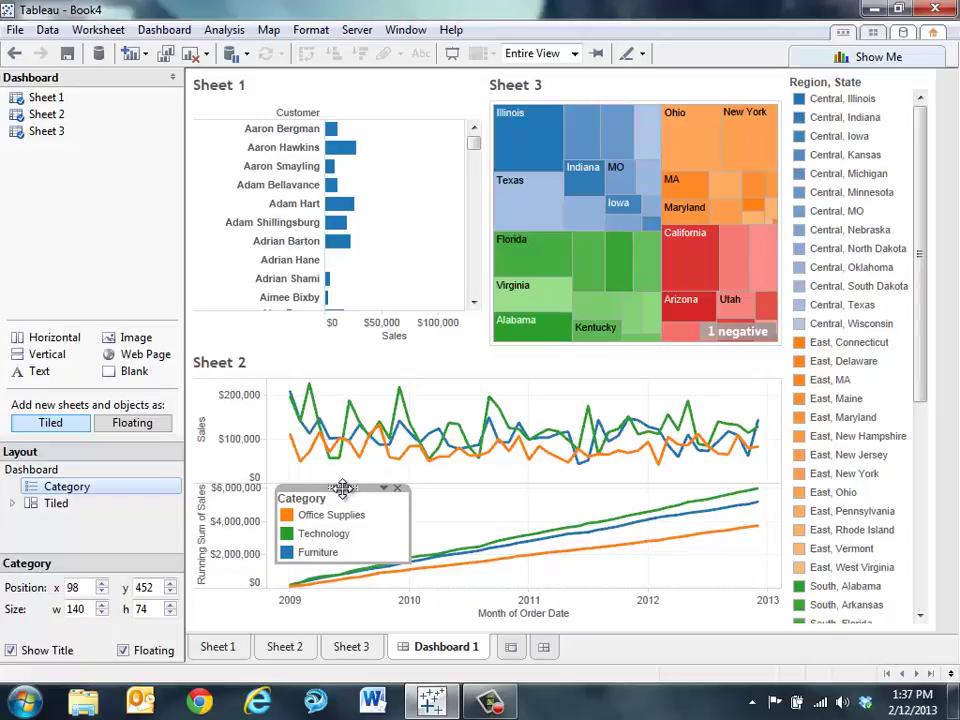
{"action": "left_click_drag", "start_coordinate": [343, 489], "coordinate": [347, 477]}
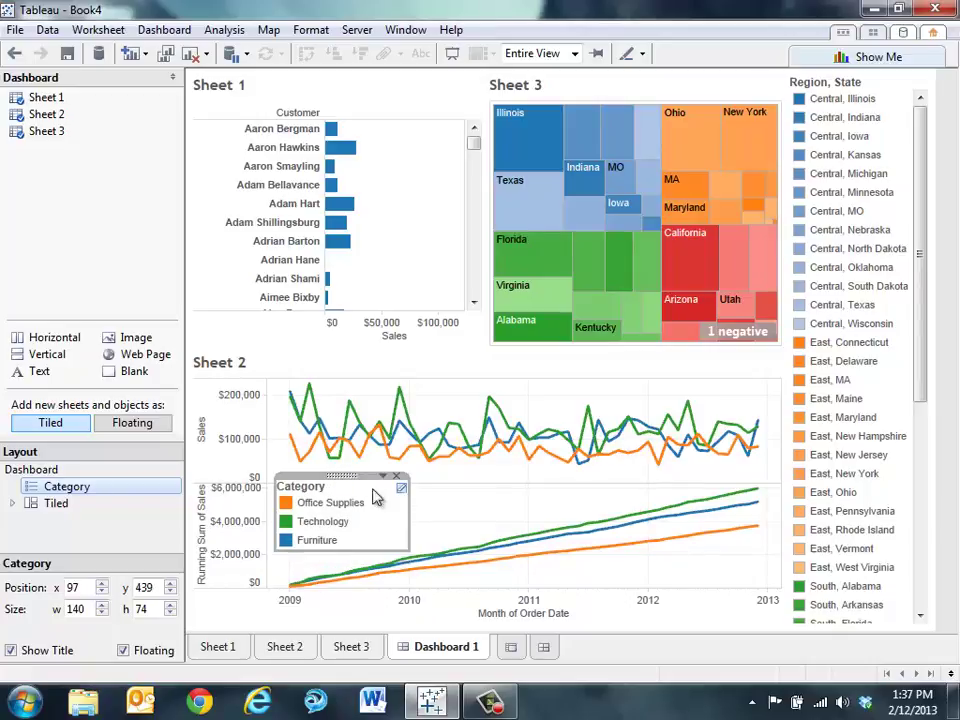
{"action": "left_click", "coordinate": [439, 506]}
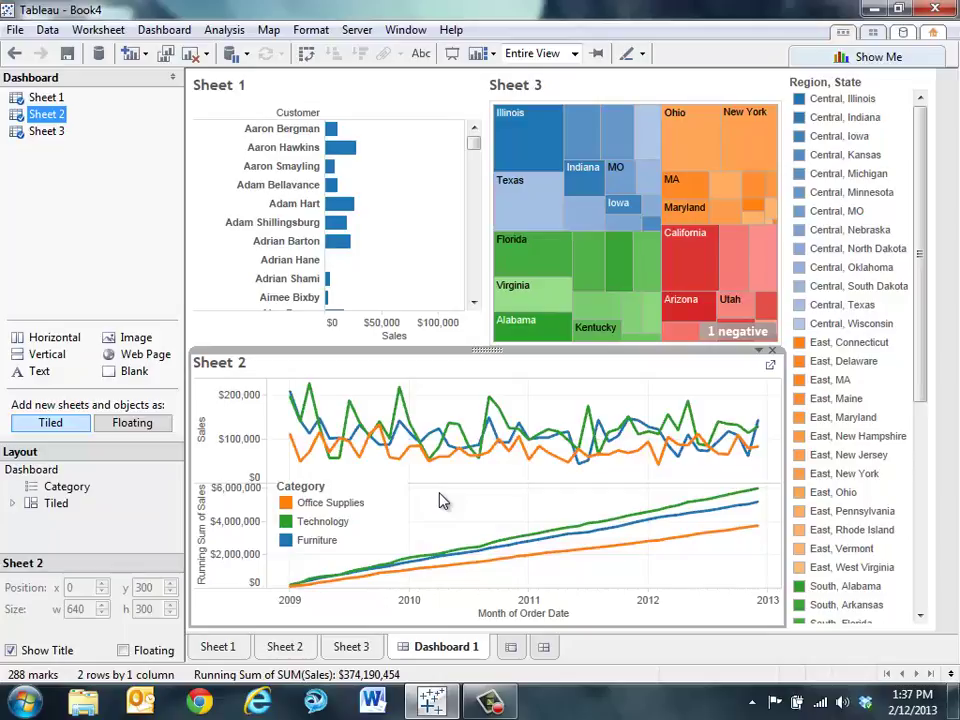
Step: Remove the Region, State legend from the dashboard
{"action": "left_click", "coordinate": [921, 293]}
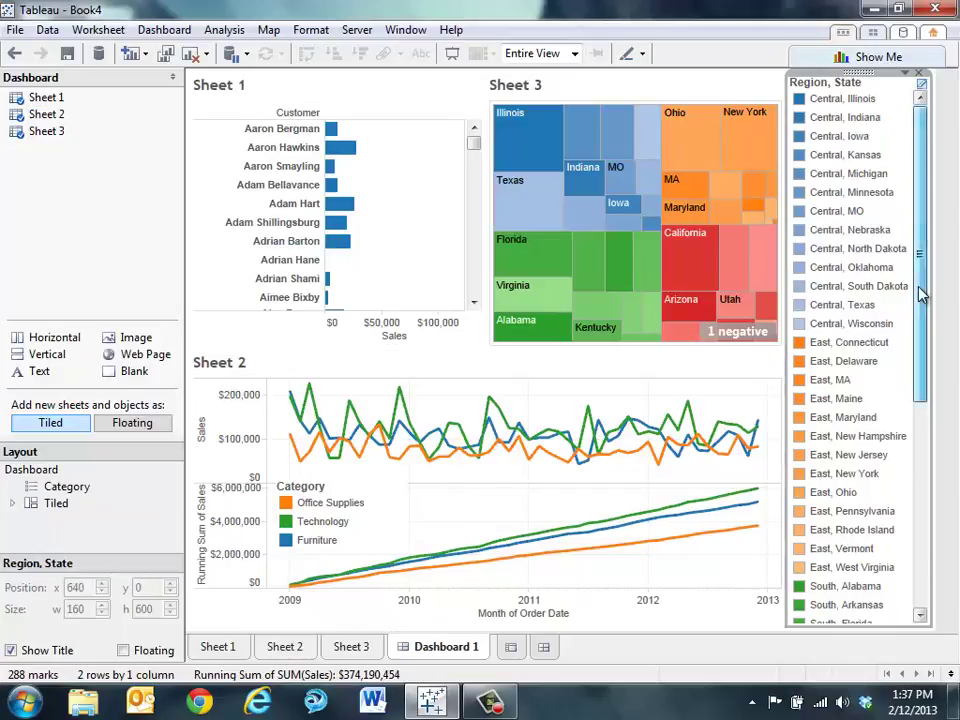
{"action": "left_click_drag", "start_coordinate": [921, 293], "coordinate": [940, 278]}
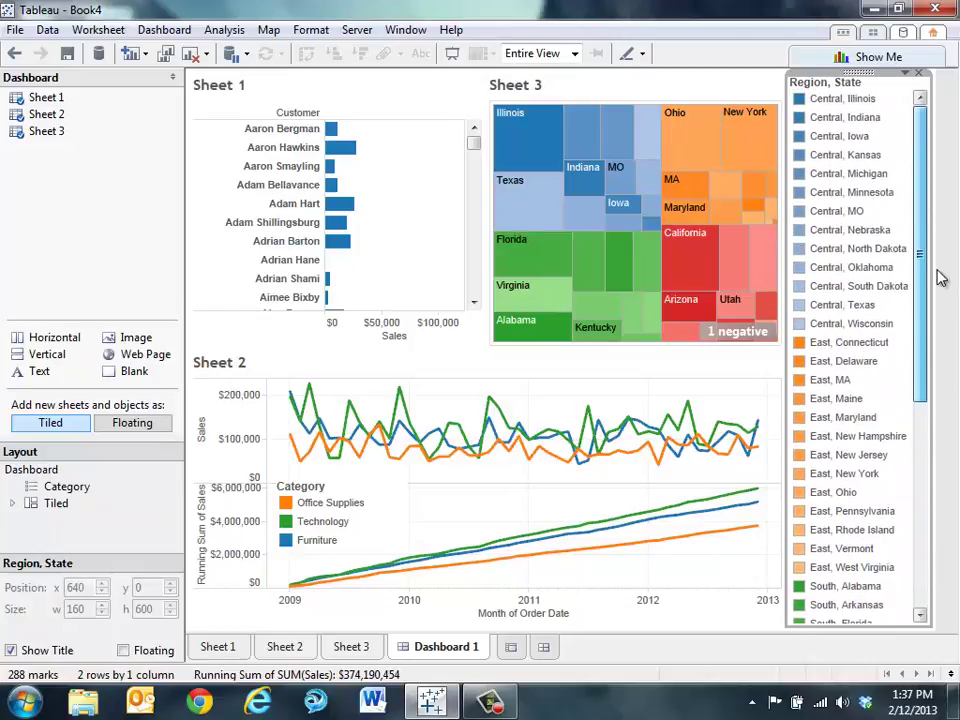
{"action": "left_click", "coordinate": [921, 75]}
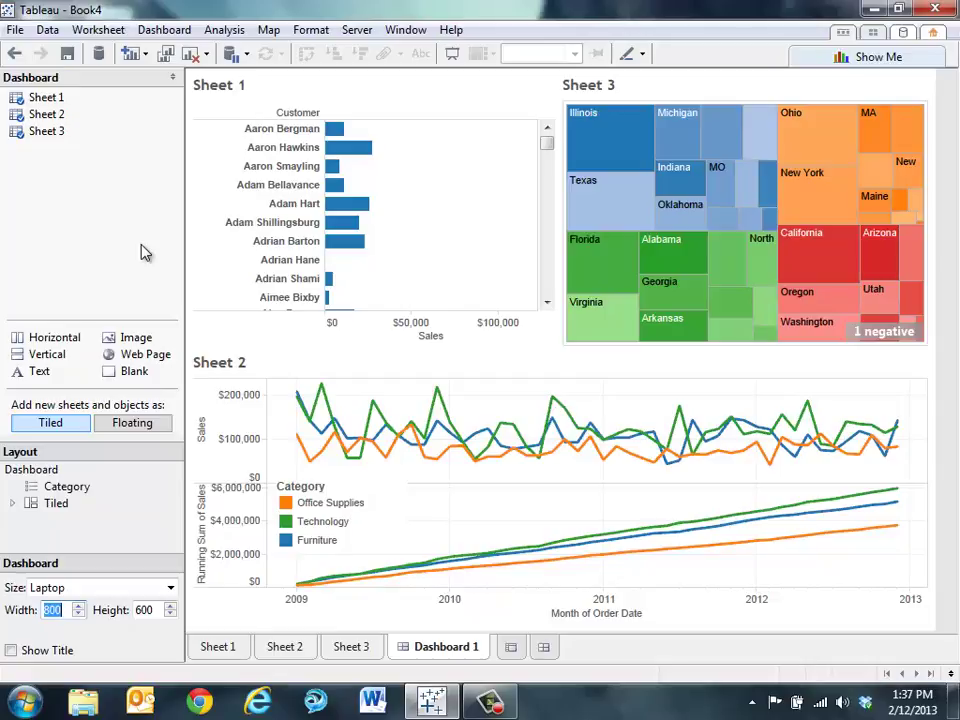
Step: Clear the dashboard, add Sheet 2 to it, and try adding Sheet 3 beside it
{"action": "left_click", "coordinate": [189, 55]}
{"action": "double_click", "coordinate": [47, 116]}
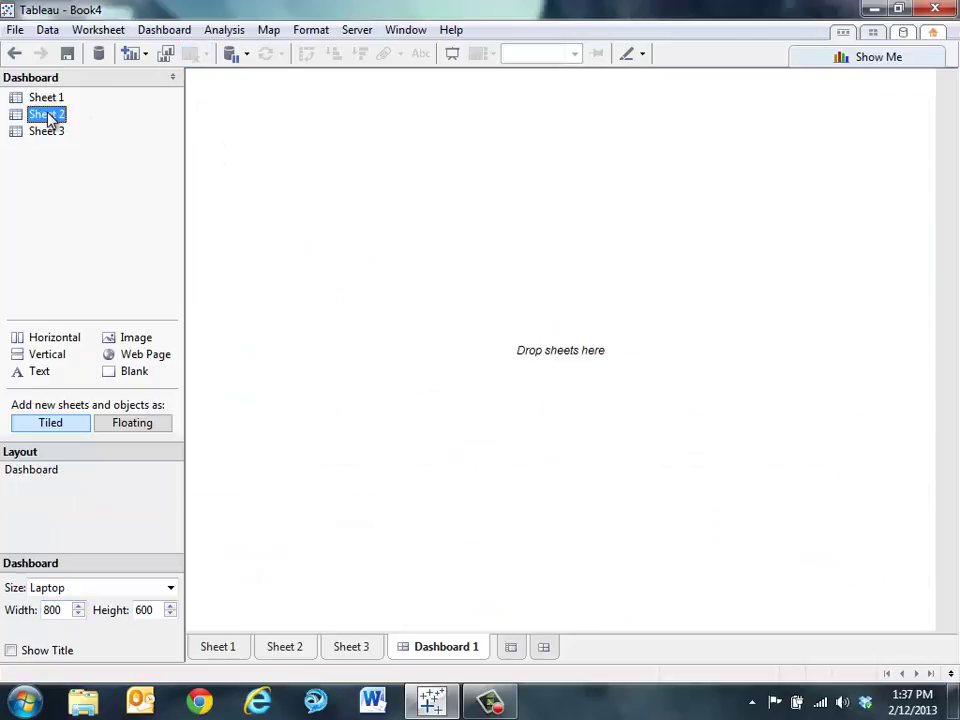
{"action": "double_click", "coordinate": [44, 132]}
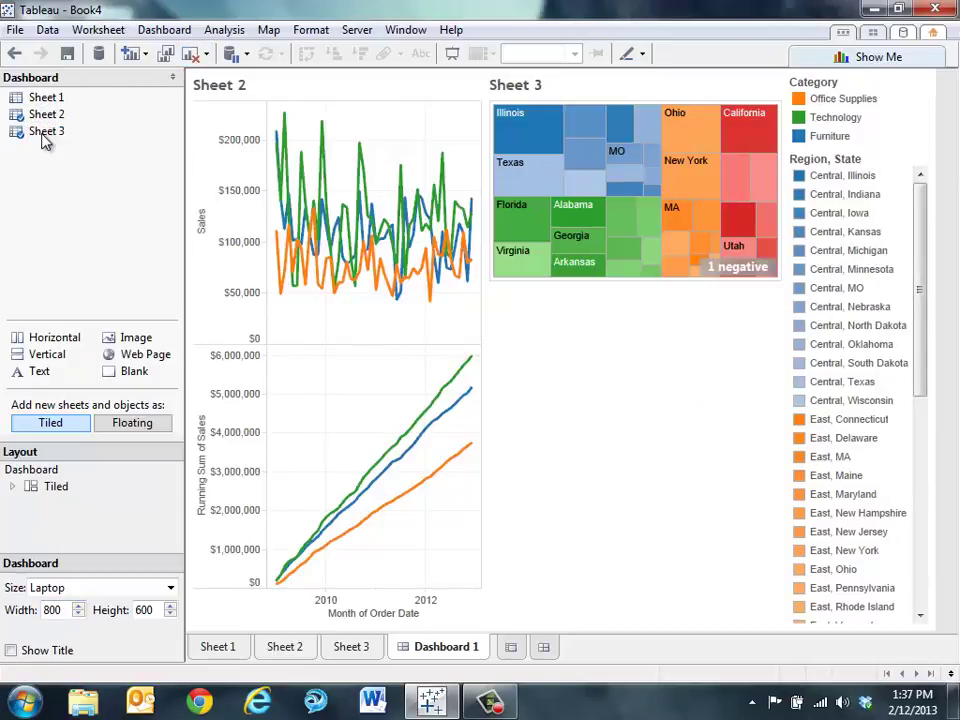
{"action": "left_click", "coordinate": [14, 55]}
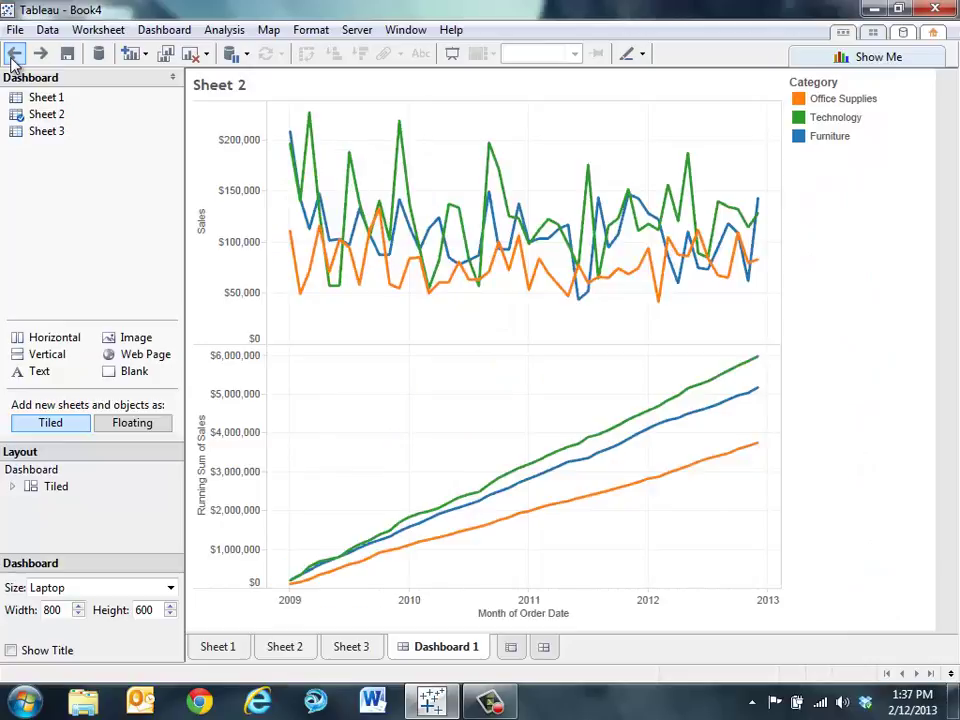
Step: Replace Sheet 2 on the dashboard with Sheet 1 and place Sheet 3 directly below it
{"action": "right_click", "coordinate": [47, 116]}
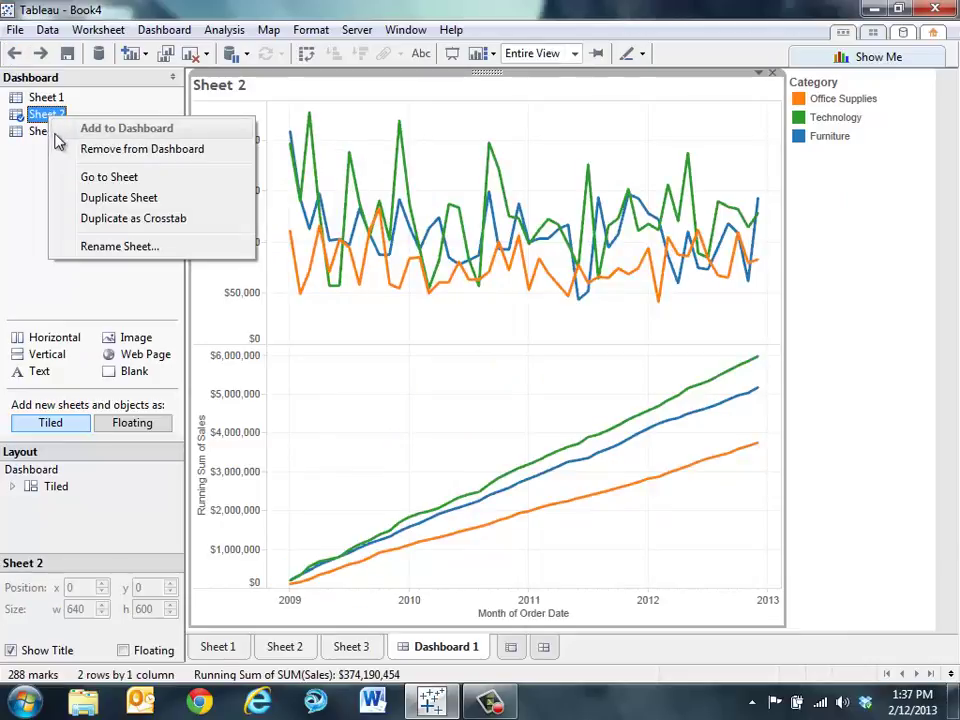
{"action": "left_click", "coordinate": [62, 149]}
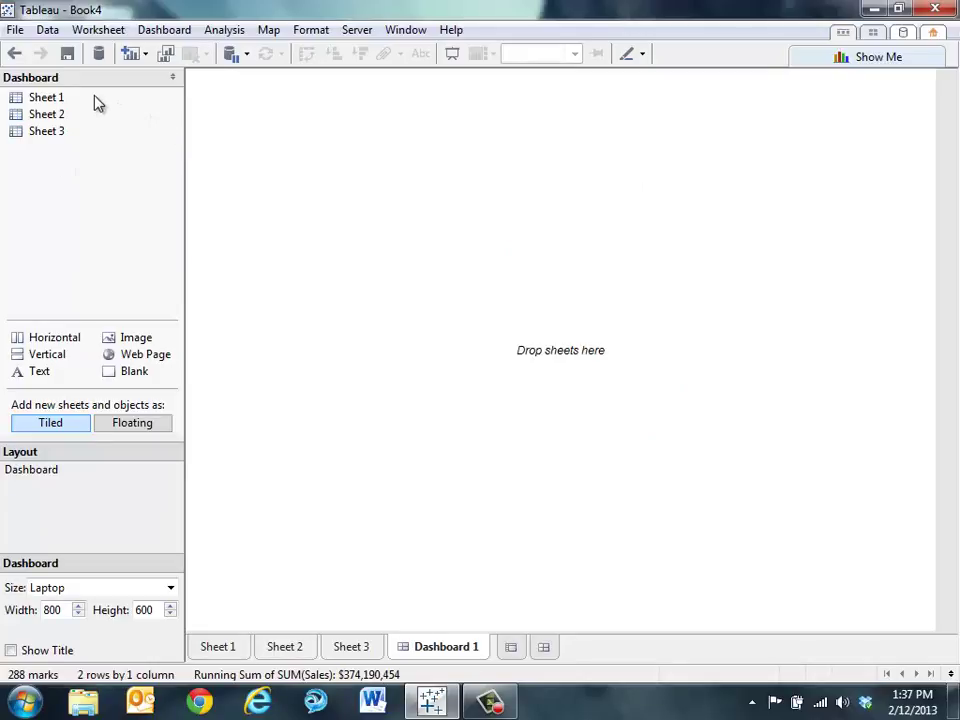
{"action": "left_click_drag", "start_coordinate": [58, 99], "coordinate": [406, 122]}
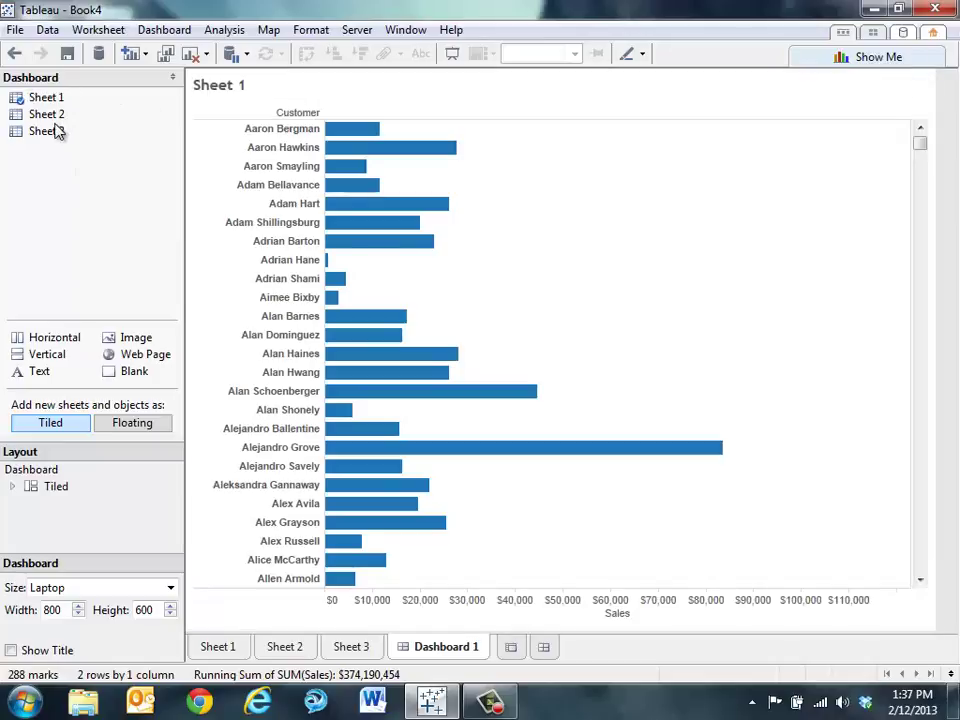
{"action": "left_click_drag", "start_coordinate": [62, 130], "coordinate": [455, 348]}
{"action": "left_click_drag", "start_coordinate": [577, 438], "coordinate": [575, 440]}
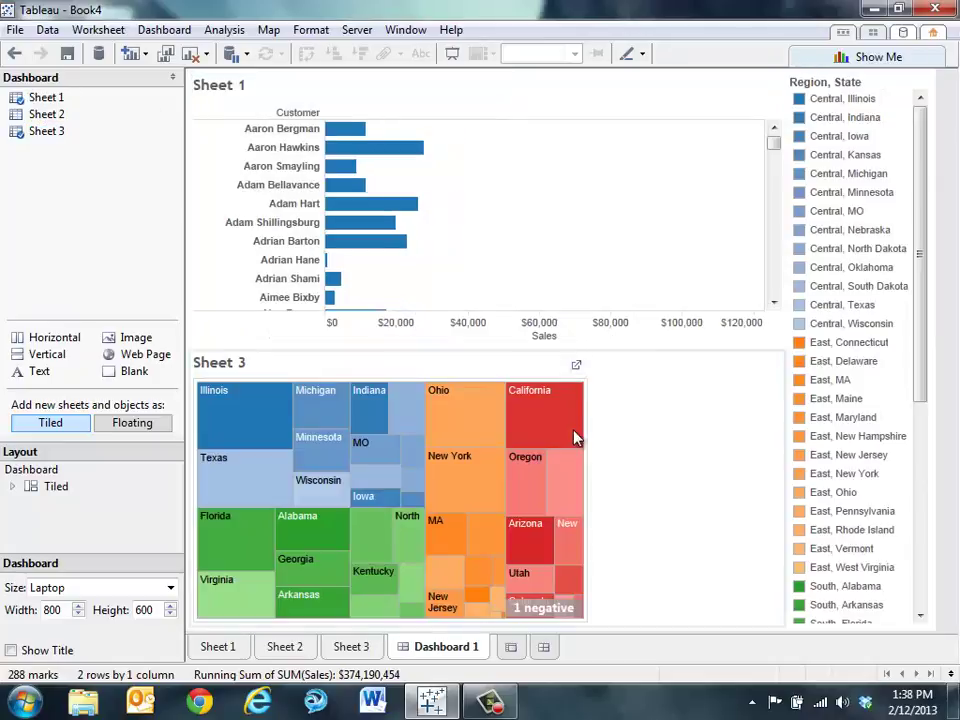